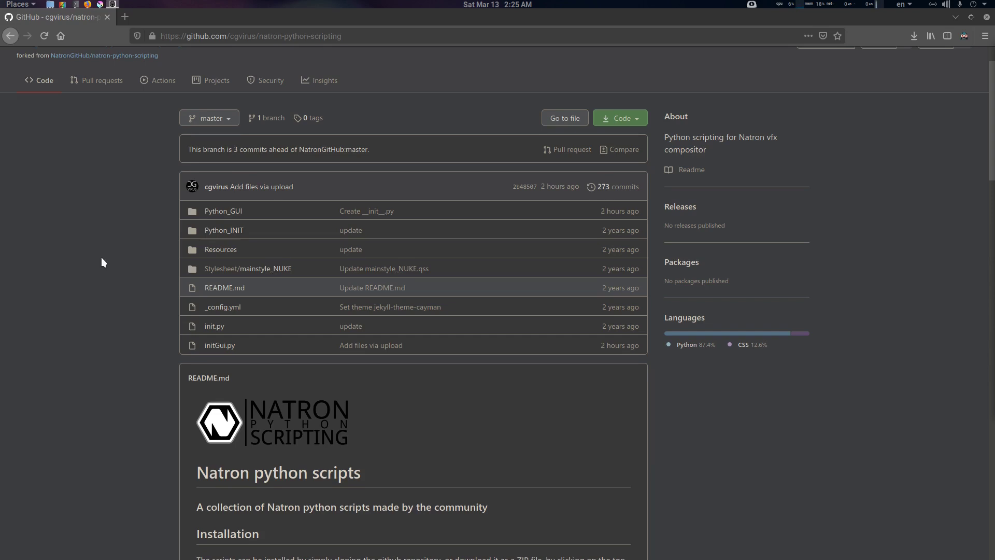
Download the natron-python-scripting repository as a ZIP archive
scroll(101, 257, "up", 2)
scroll(102, 257, "down", 4)
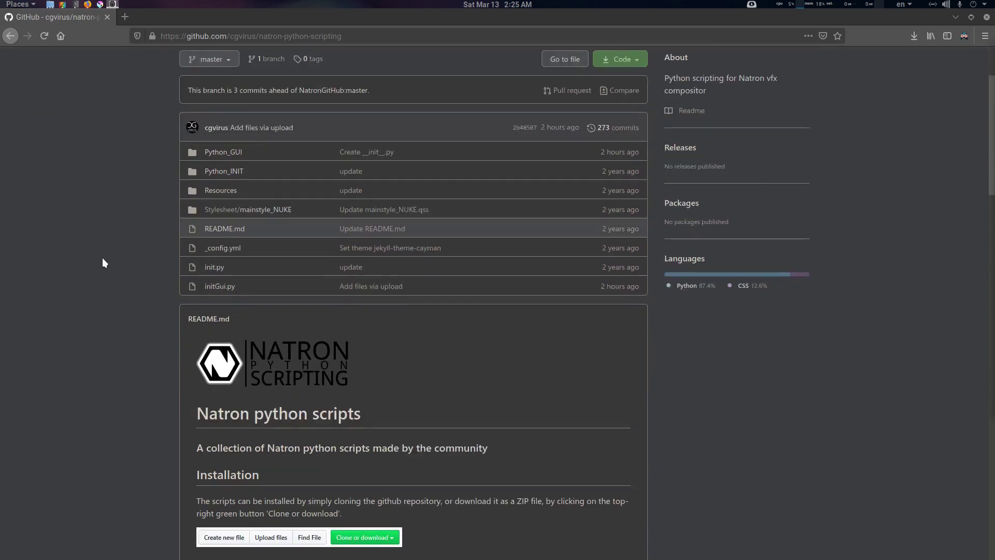
scroll(102, 263, "up", 2)
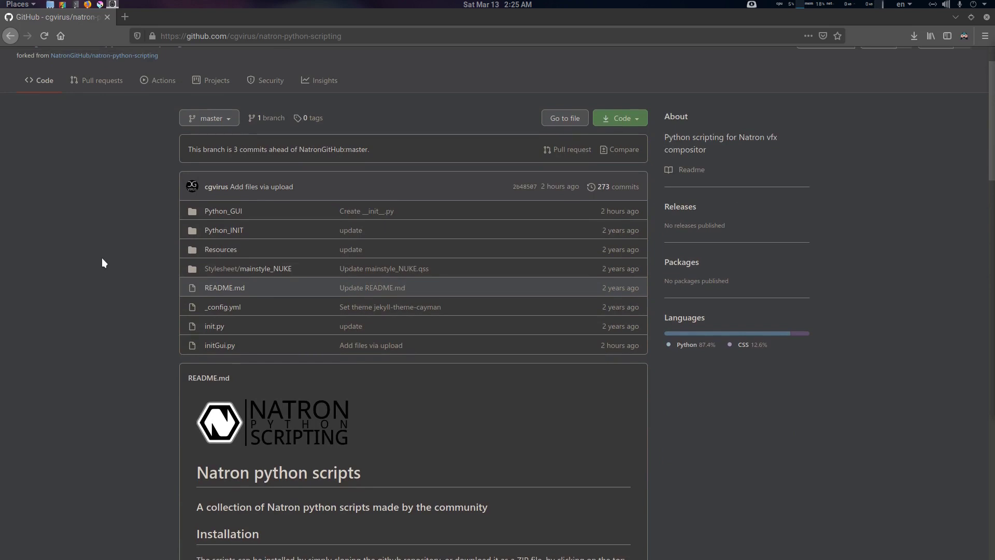
scroll(102, 263, "up", 1)
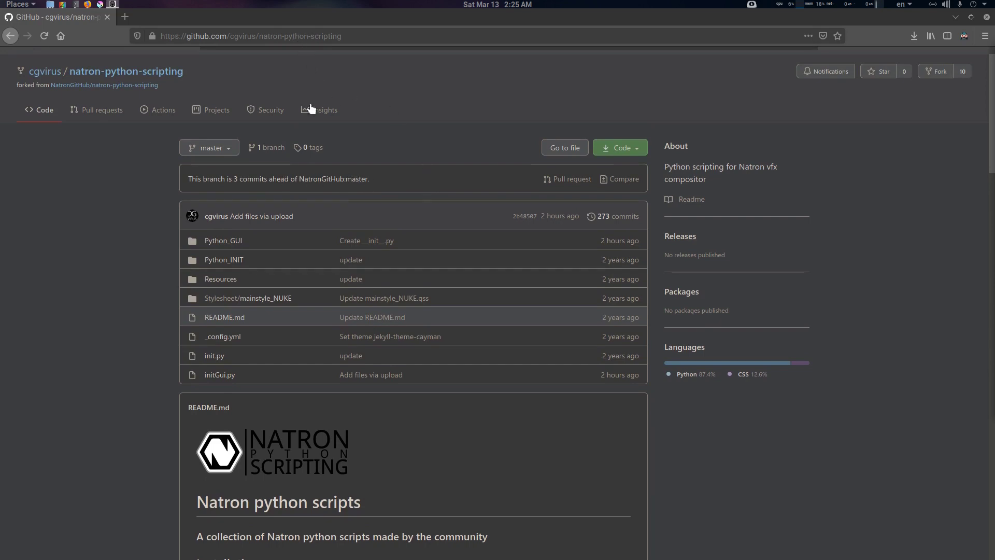
mouse_move(146, 87)
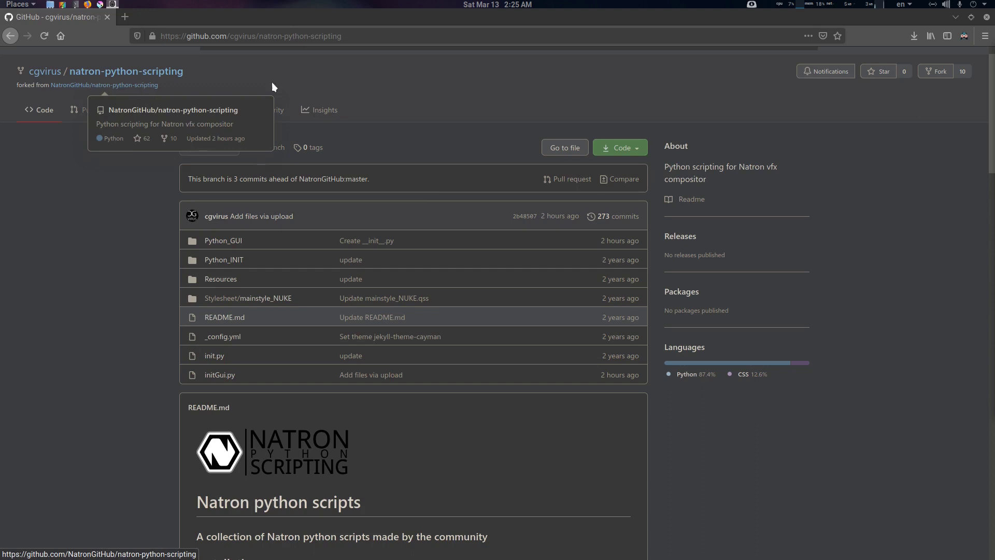
left_click(637, 148)
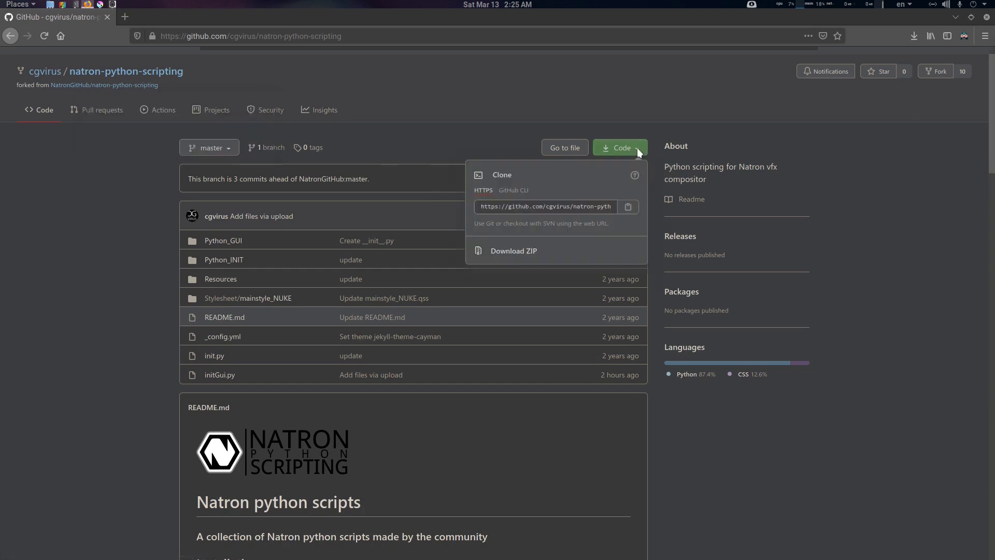
left_click(558, 256)
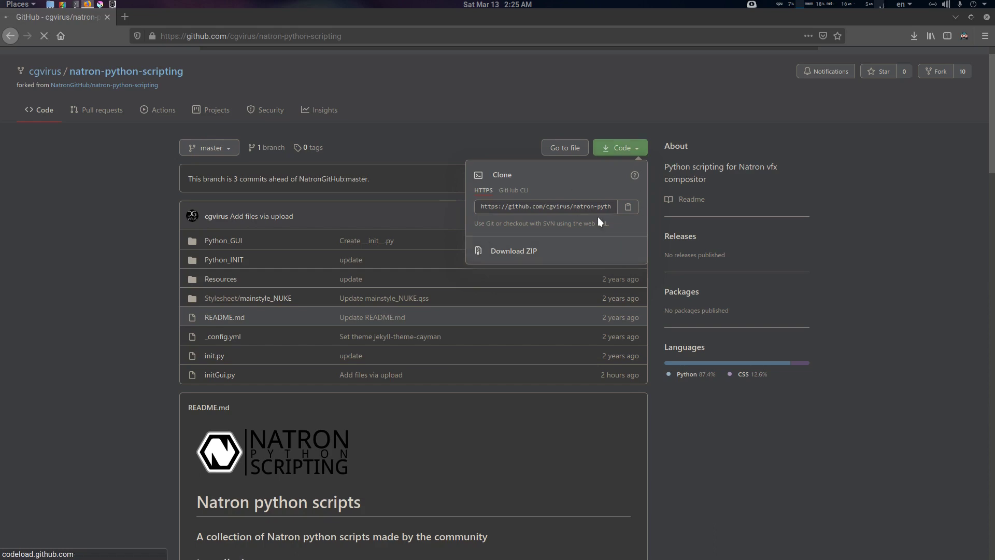
left_click(595, 373)
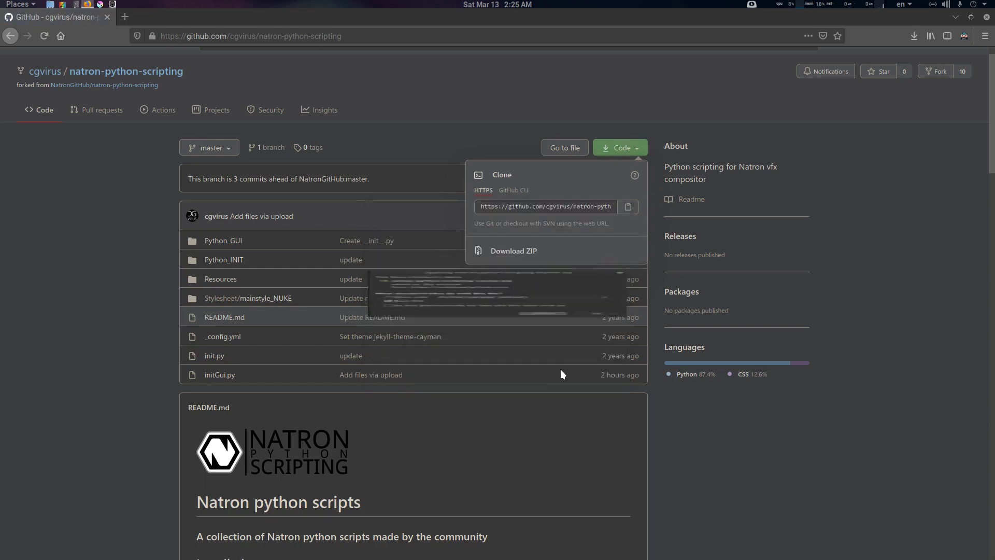
left_click(954, 253)
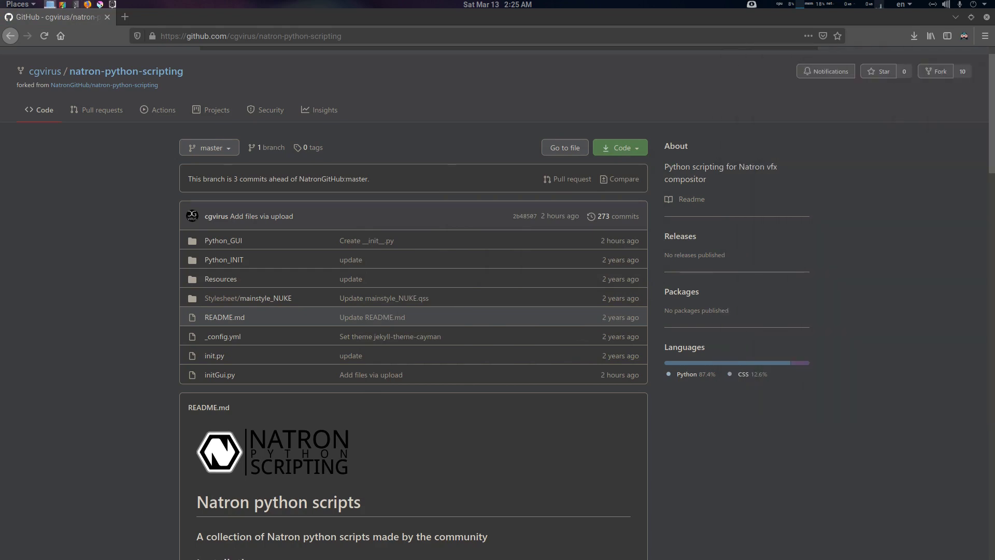
In the file manager, extract natron-python-scripting-master.zip on the Desktop and select everything inside the extracted folder
left_click_drag(994, 98, 548, 94)
left_click(432, 138)
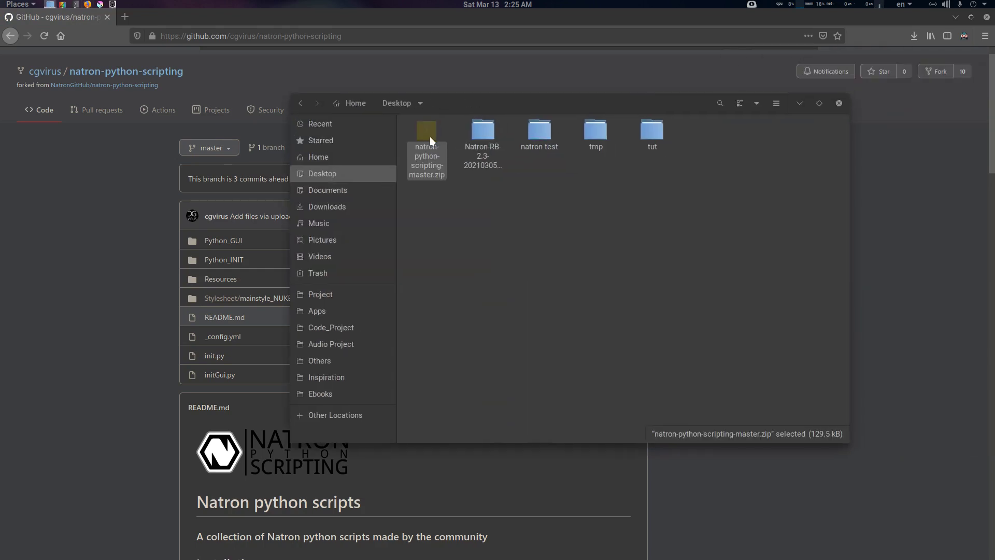
right_click(429, 136)
left_click(490, 306)
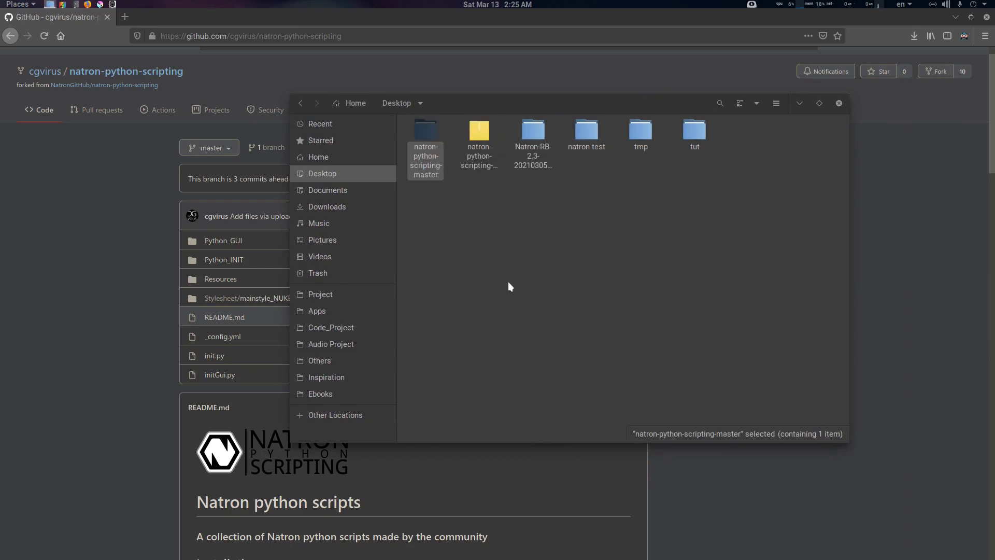
double_click(428, 142)
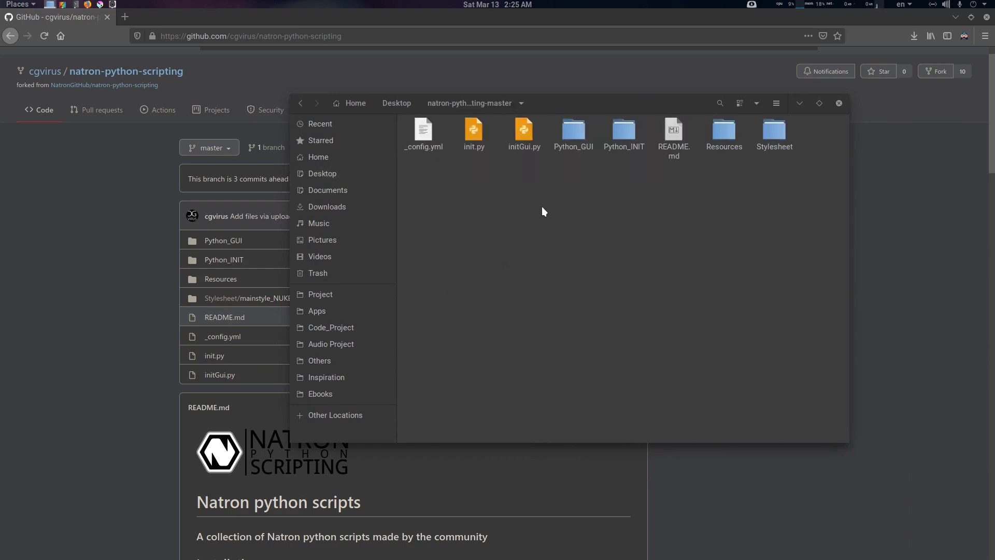
left_click_drag(825, 135, 422, 186)
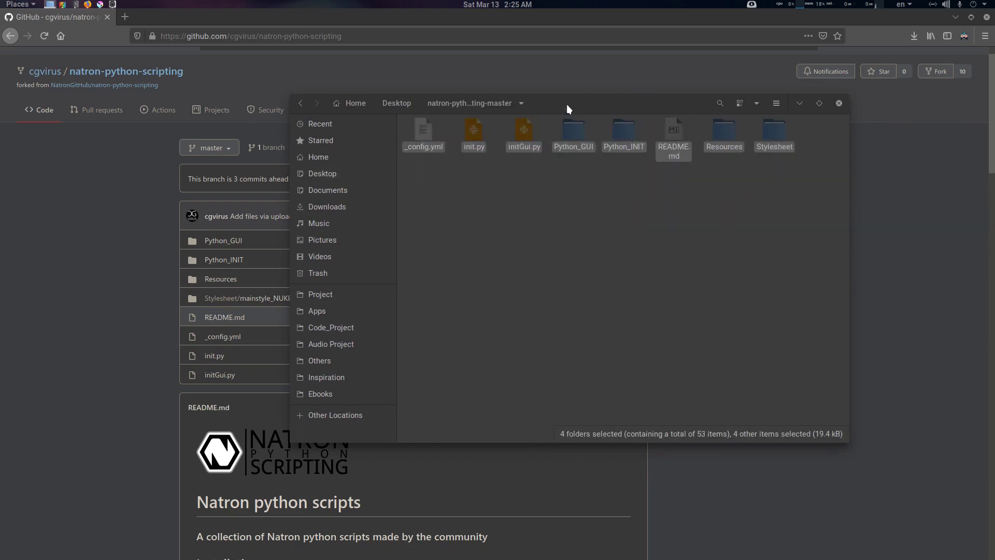
Find the Linux installation path ~/.Natron in the repository's README and select it for copying
left_click_drag(567, 107, 994, 126)
left_click(598, 235)
key("ctrl+t")
scroll(378, 318, "down", 8)
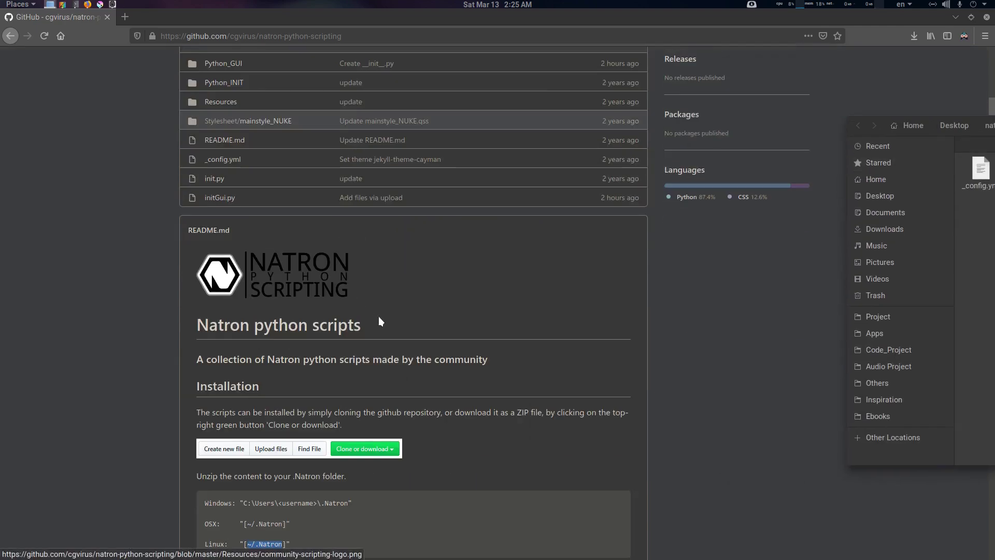
left_click(270, 338)
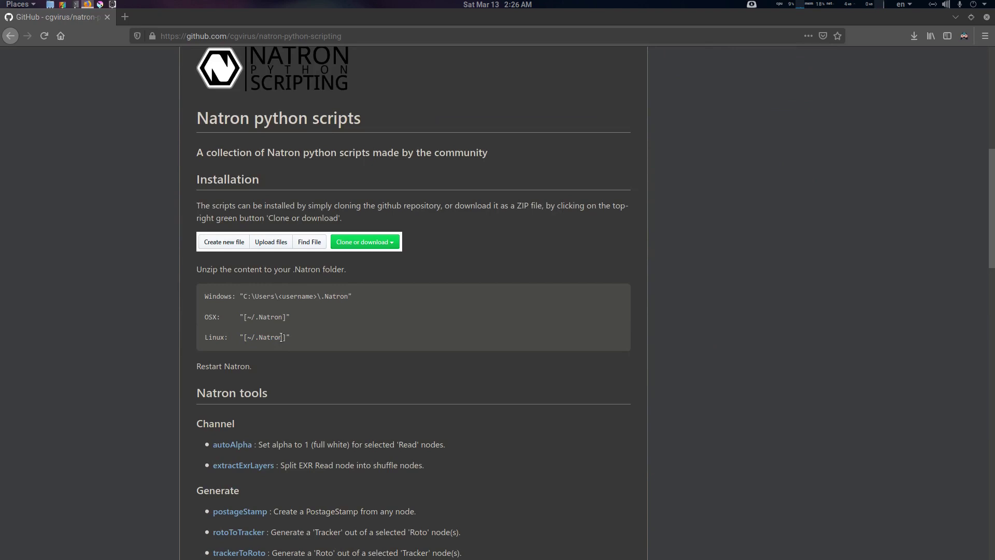
left_click_drag(282, 338, 248, 338)
left_click_drag(283, 338, 248, 339)
Switch to the file manager and go to the ~/.Natron folder in its second tab
key("alt+Tab")
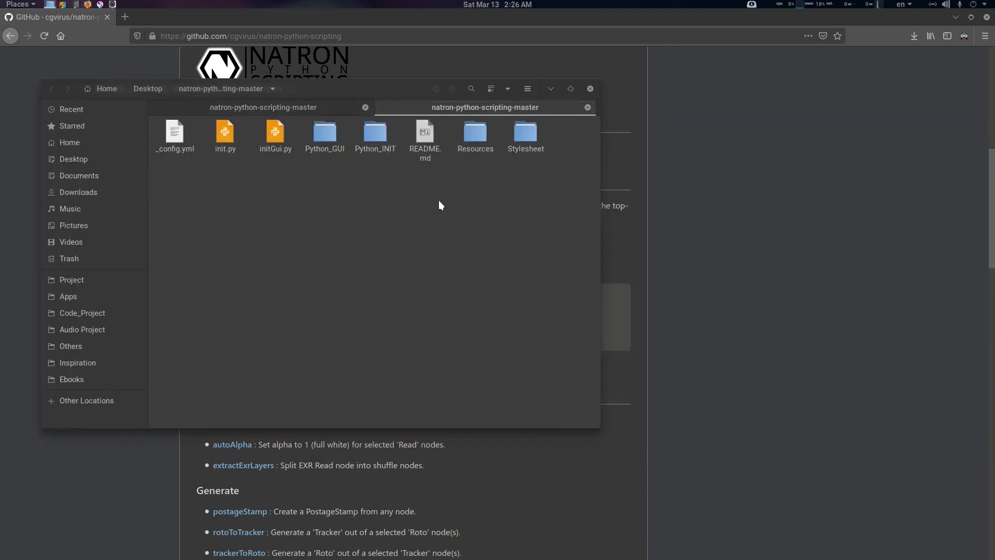
key("ctrl+l")
type("~/.Natron")
key("Return")
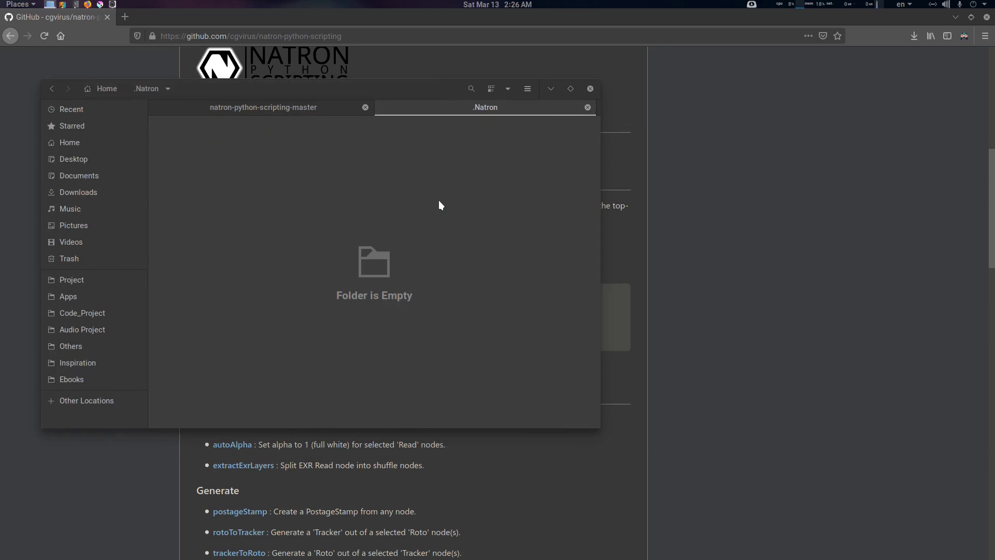
Copy all files and folders from natron-python-scripting-master into the .Natron folder
left_click(308, 110)
key("ctrl+a")
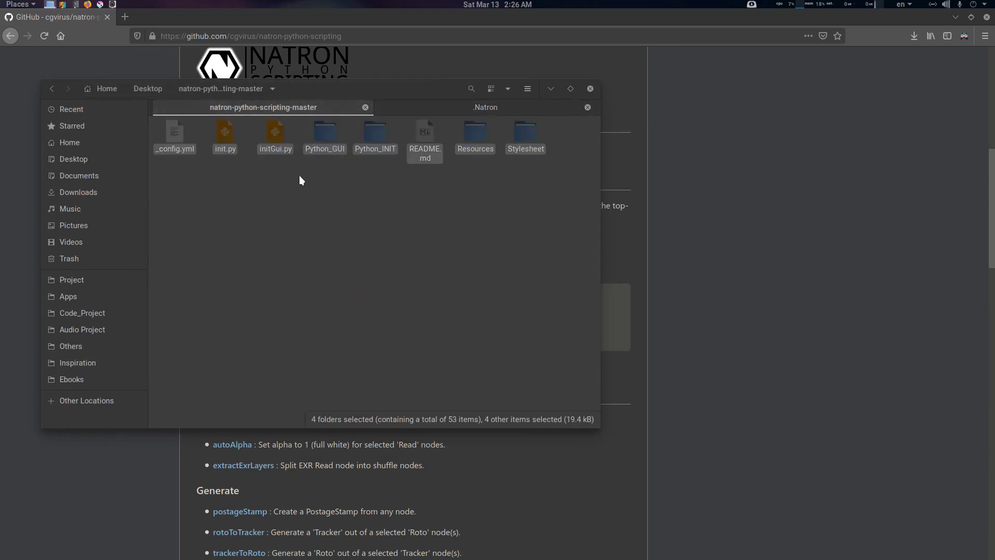
left_click(437, 108)
key("ctrl+v")
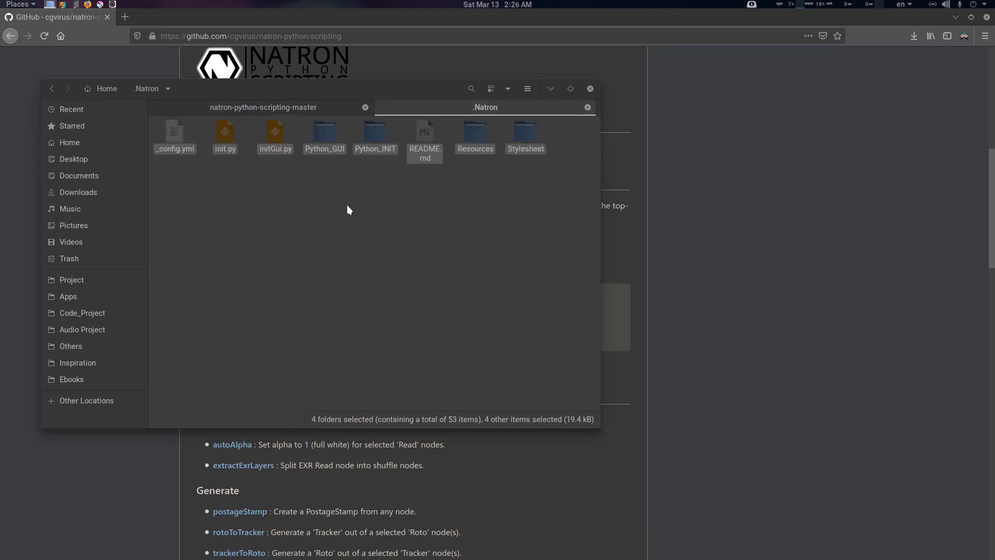
Find Natron2 among the installed applications and launch it
key("super")
type("nat")
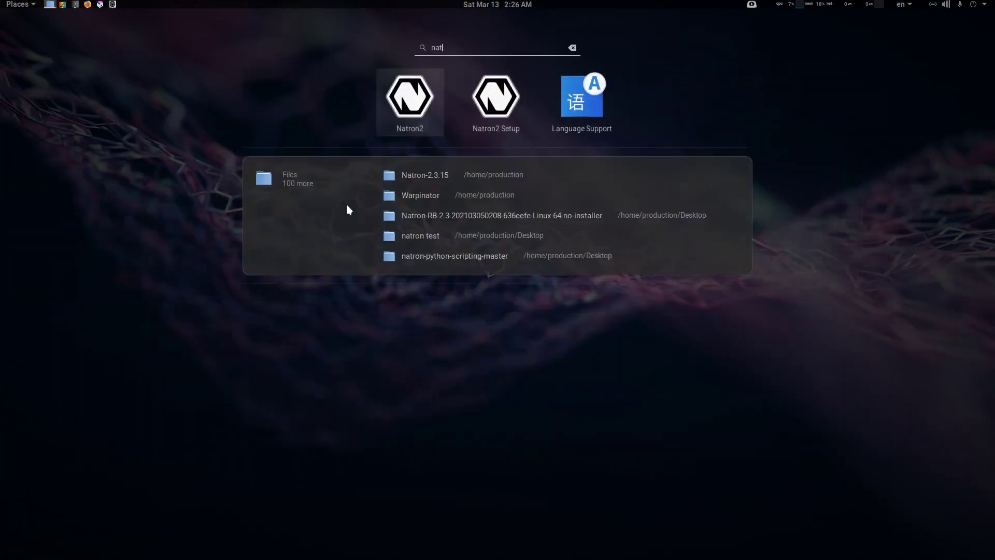
key("Return")
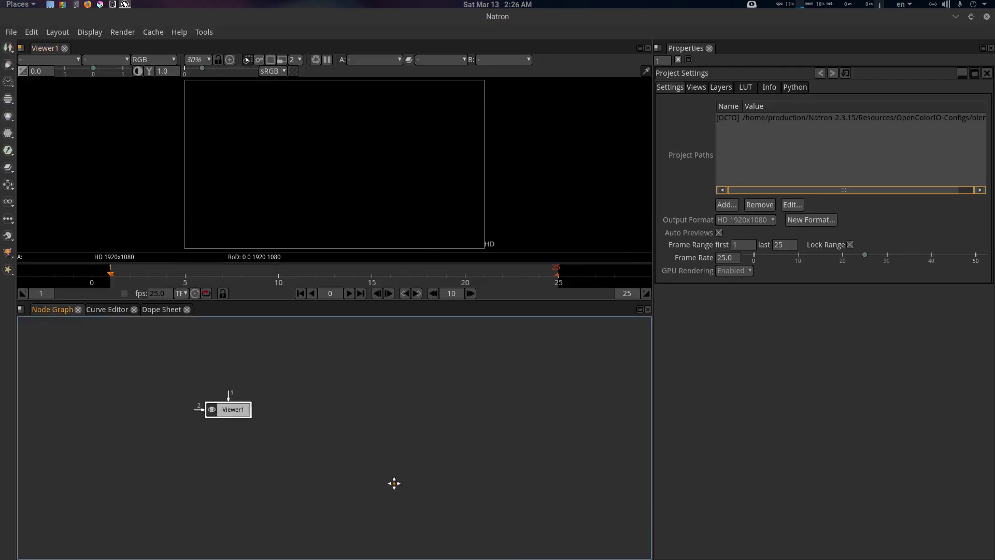
Check the installed Channel scripts for Extract PSD or XCF layers
left_click(210, 36)
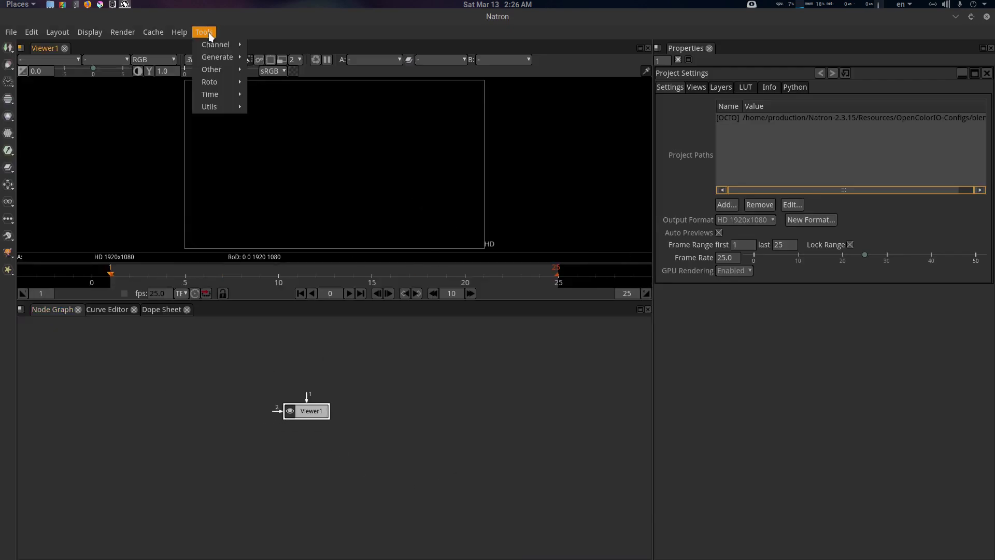
mouse_move(216, 44)
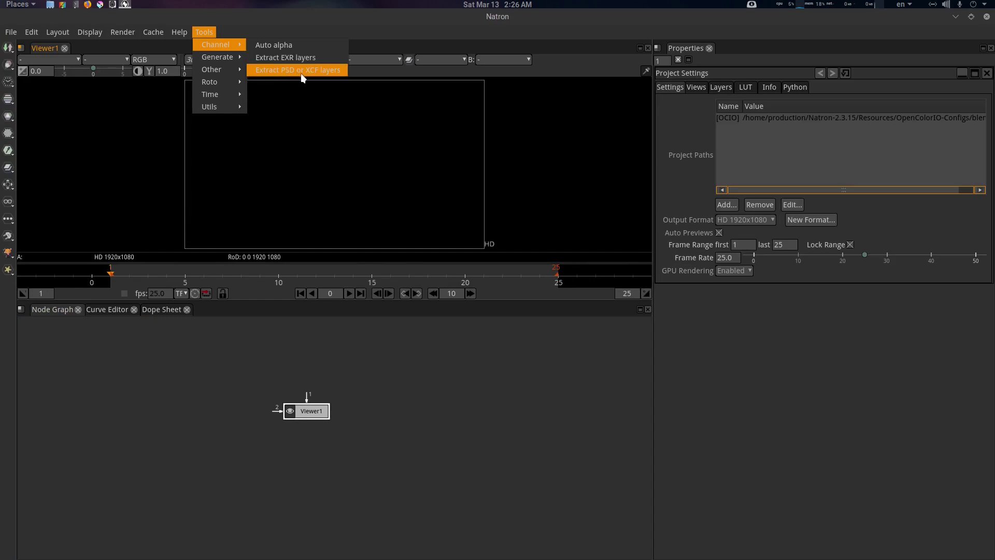
left_click(357, 371)
left_click_drag(364, 391, 397, 397)
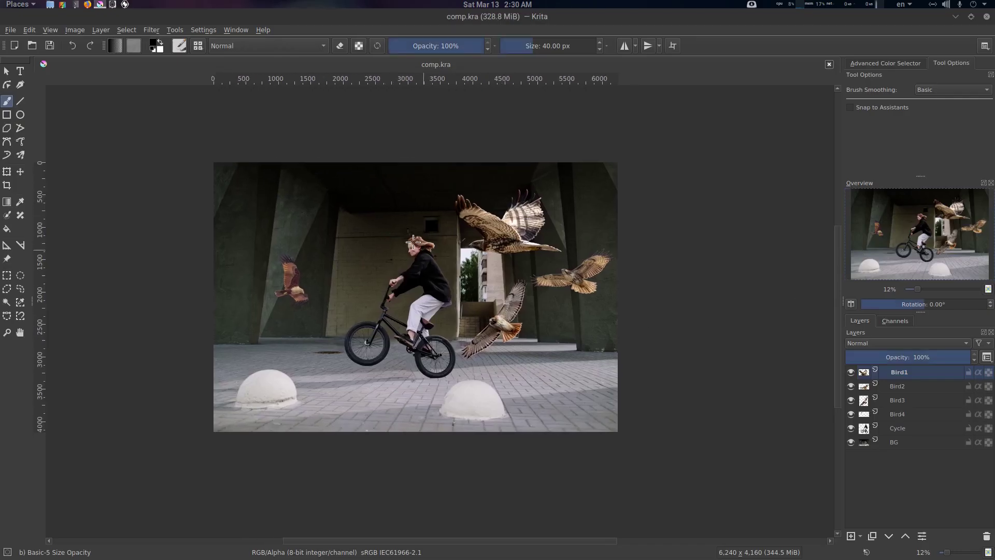
In Krita, hide and show the Bird1 and Bird2 layers of comp.kra to inspect their content
left_click_drag(515, 321, 515, 330)
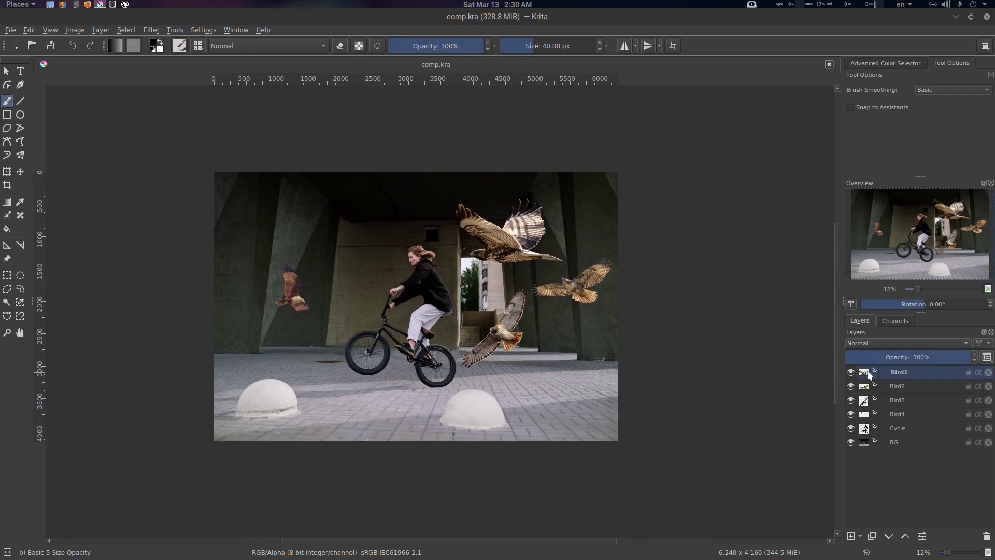
left_click(852, 372)
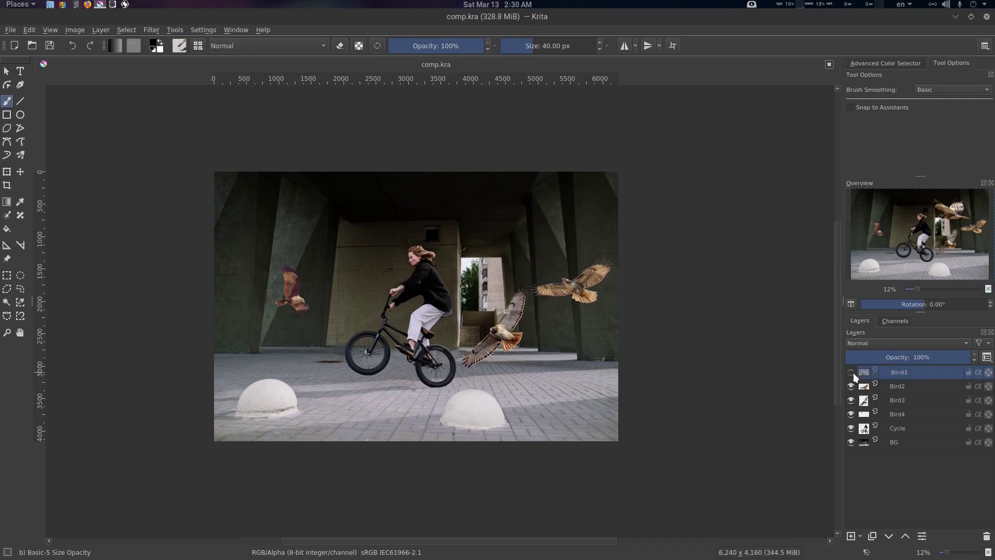
left_click(852, 372)
left_click(851, 387)
left_click(851, 386)
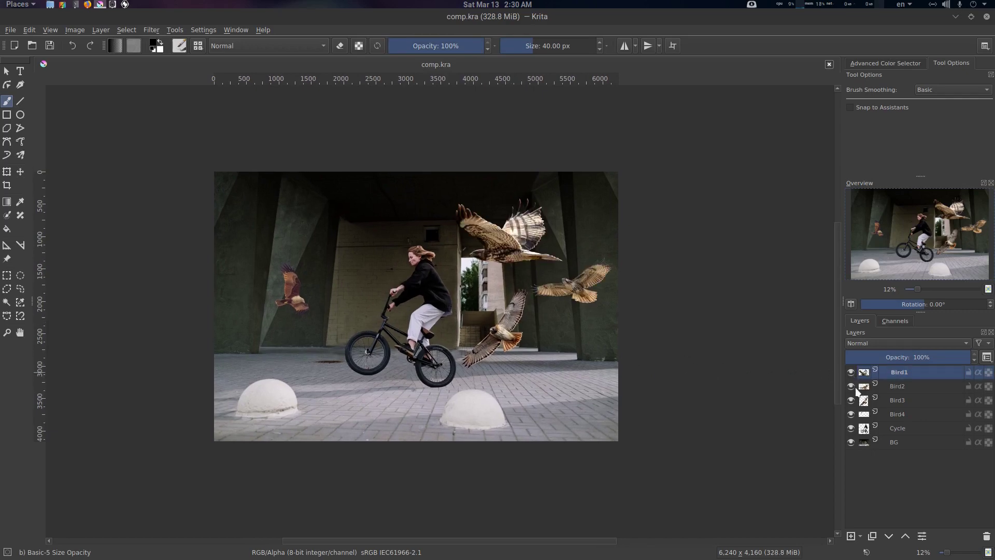
Select the Cycle layer, and hide and show the Cycle and Bird4 layers to inspect them
left_click(892, 432)
right_click(882, 428)
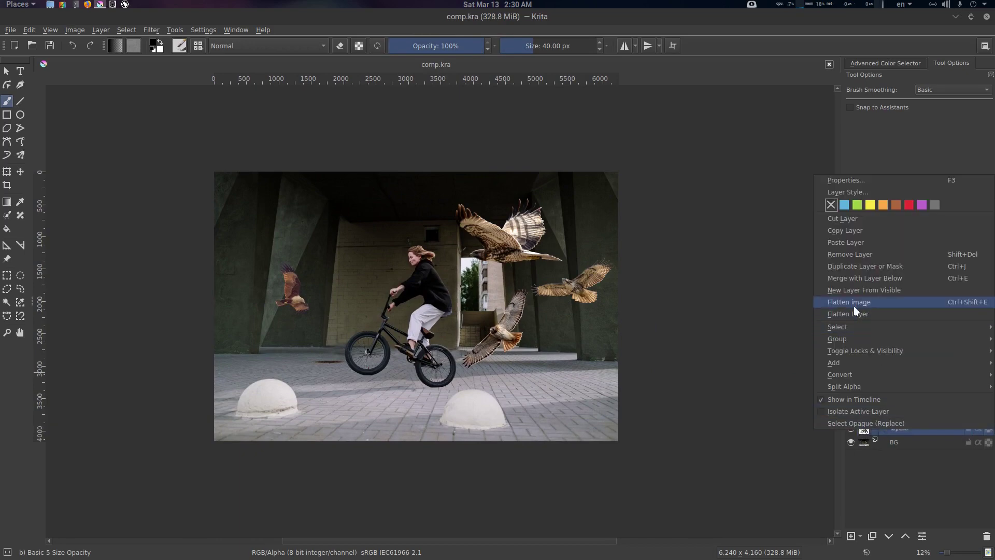
left_click(913, 472)
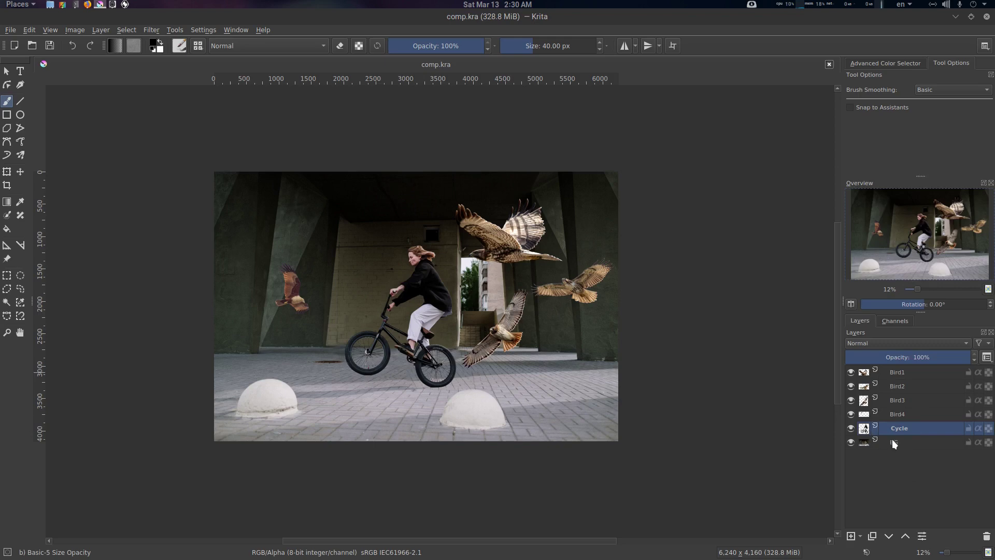
left_click(853, 426)
left_click(853, 426)
left_click(848, 413)
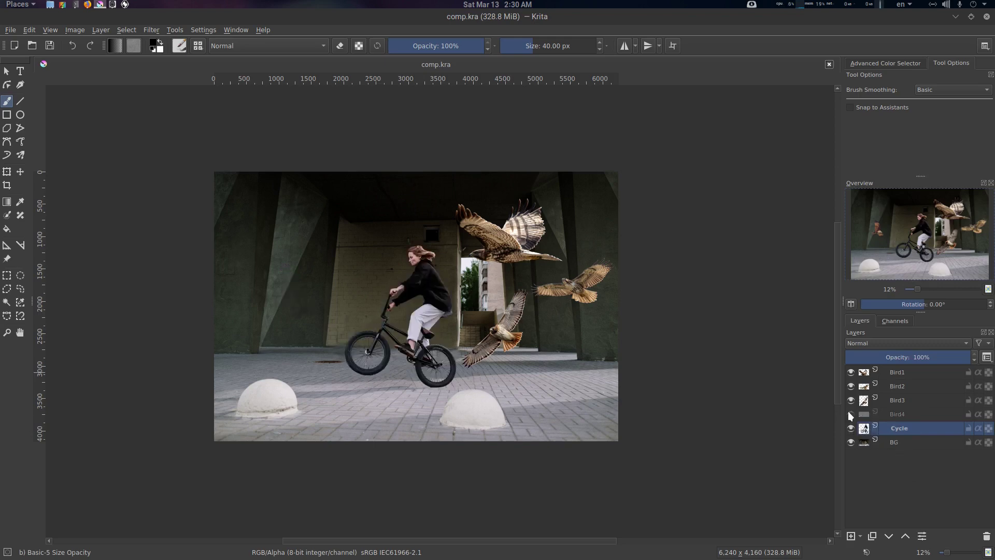
left_click(849, 413)
left_click(849, 413)
left_click(848, 413)
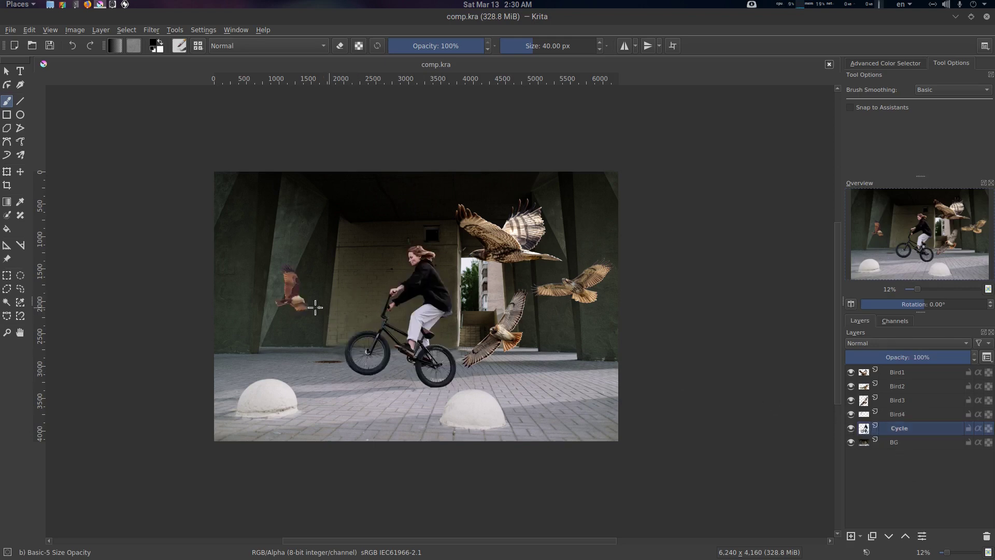
key("t")
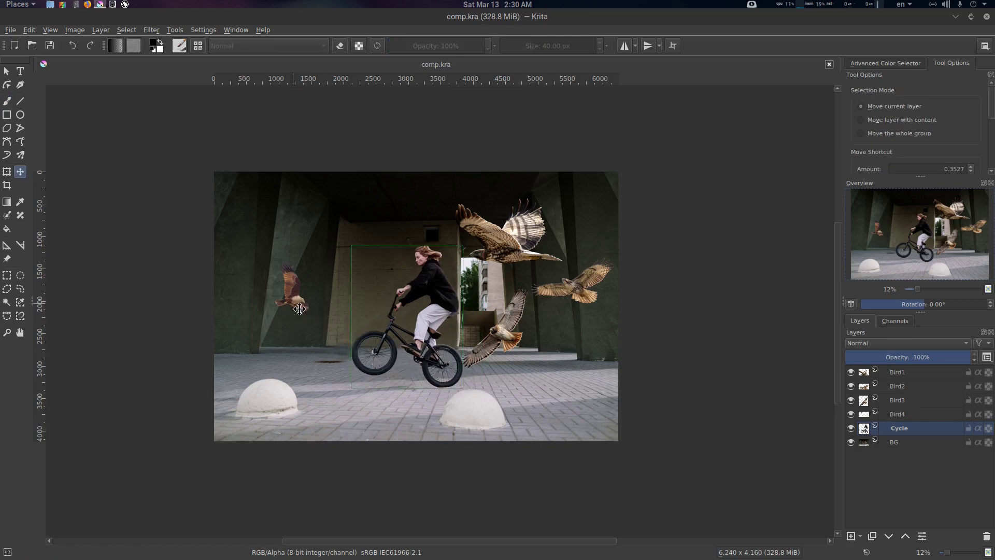
left_click_drag(508, 320, 501, 328)
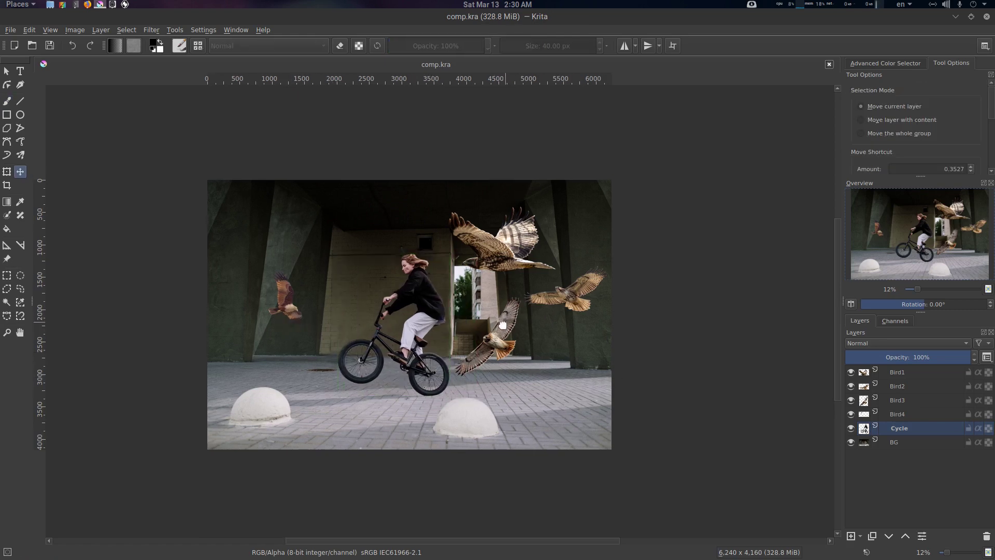
key("b")
scroll(421, 318, "down", 1)
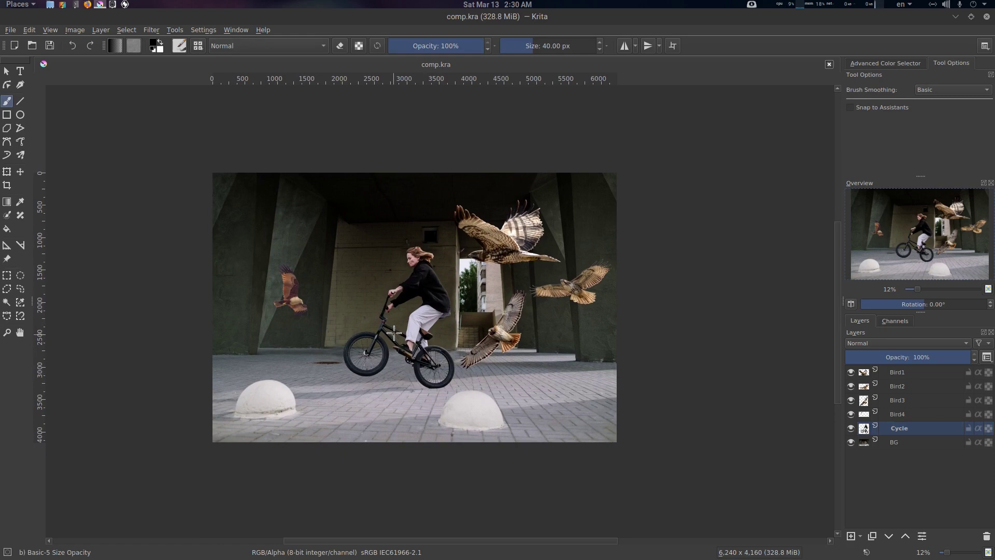
Save the composition as the Photoshop image comp.psd in the assets folder, replacing the existing file
key("ctrl+shift+s")
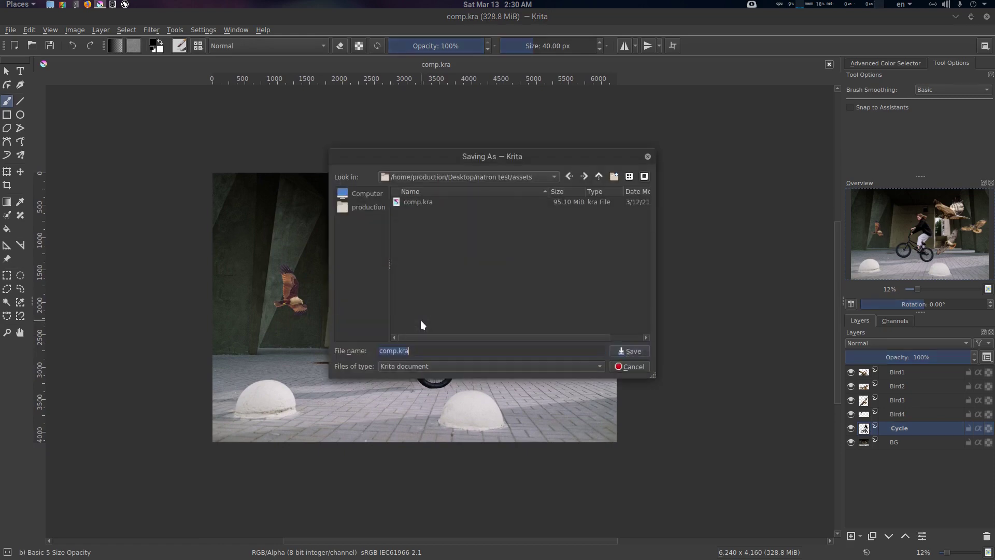
left_click(424, 366)
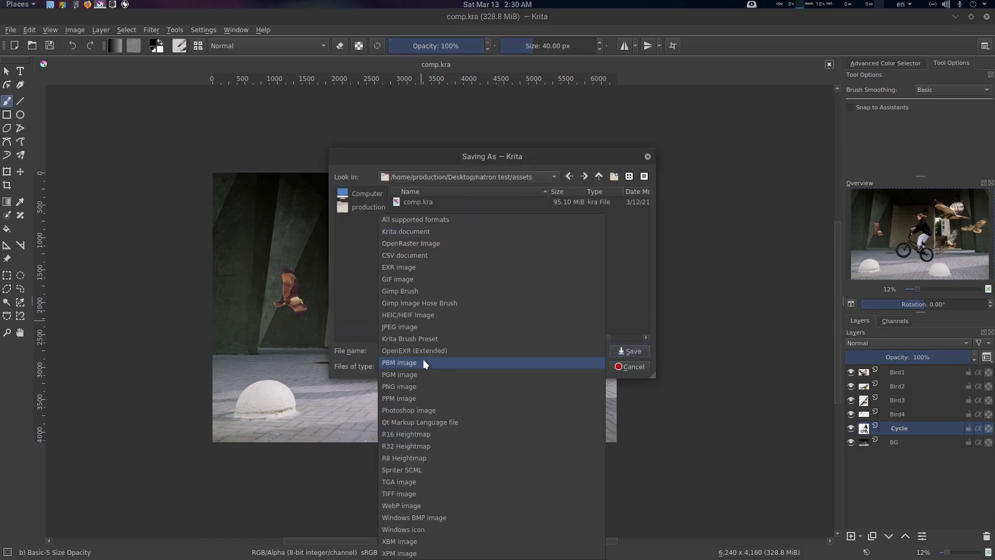
left_click(435, 409)
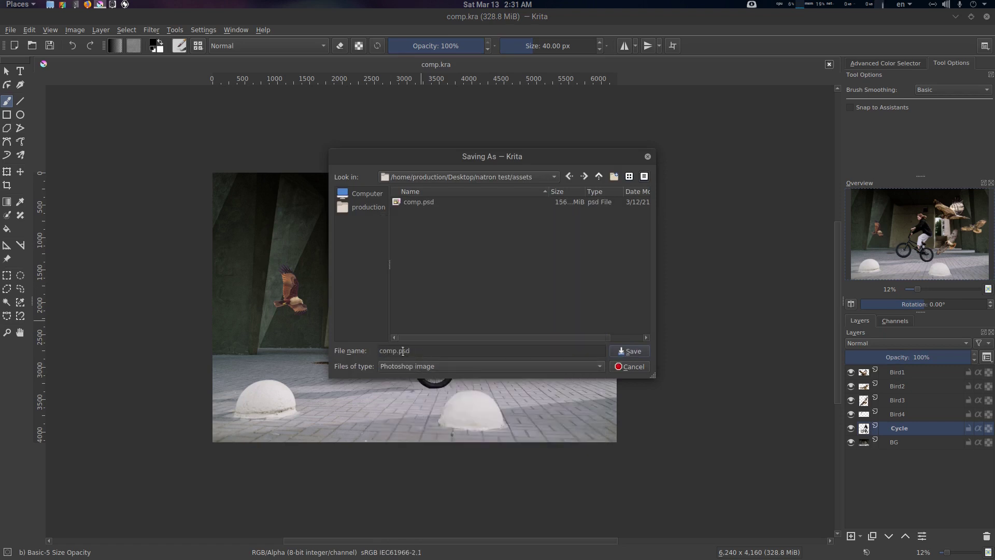
left_click(421, 204)
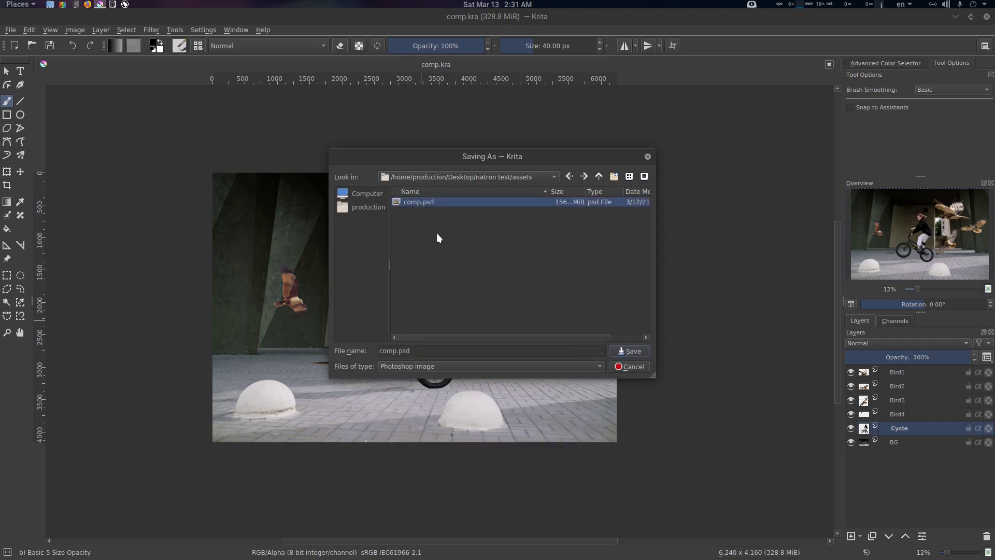
left_click(633, 352)
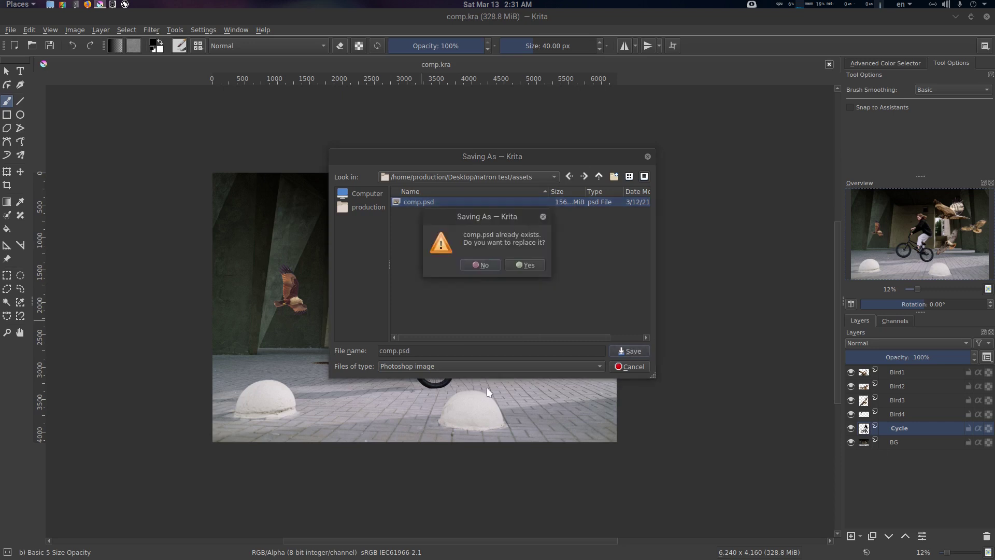
left_click(524, 264)
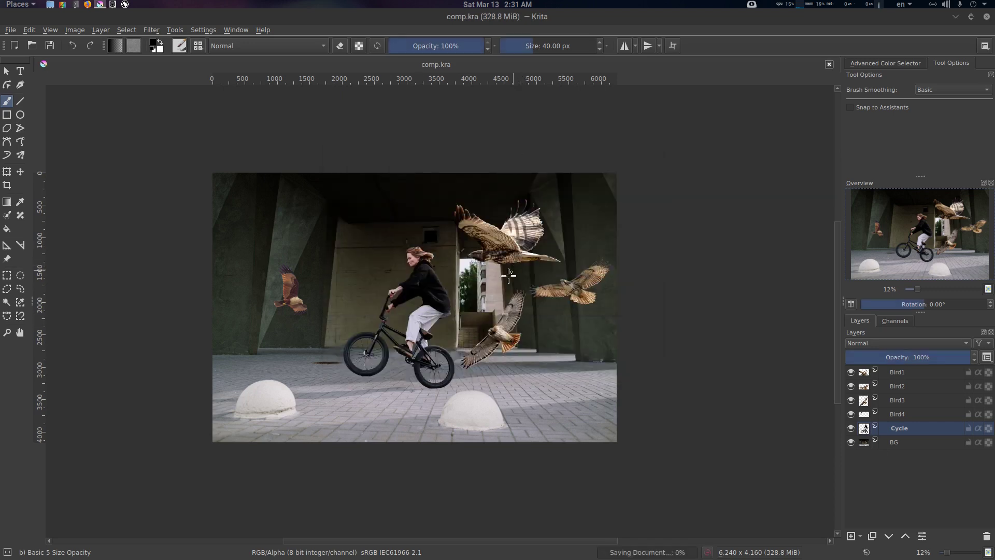
Switch to GIMP and preview the existing Untitled.xcf in the save dialog without saving
left_click(63, 5)
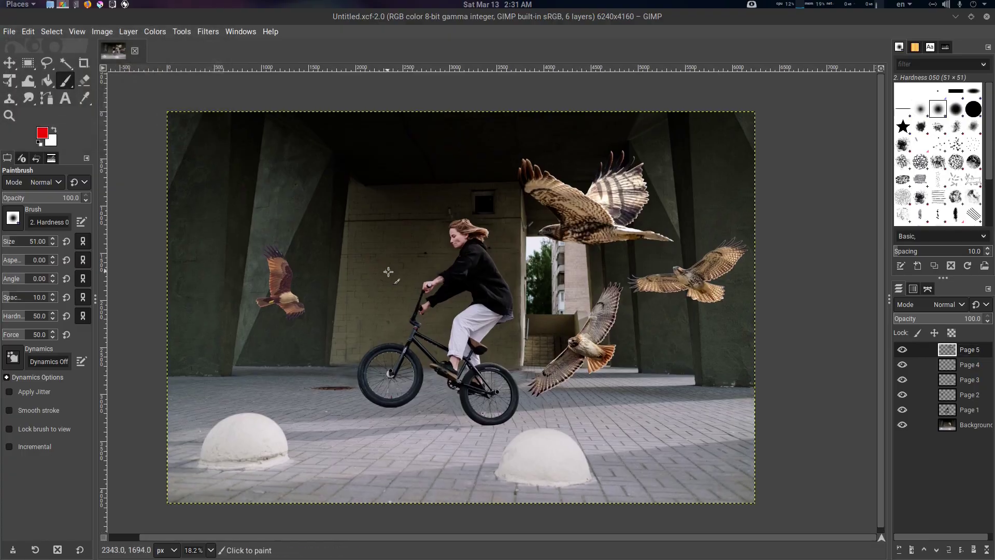
key("ctrl+s")
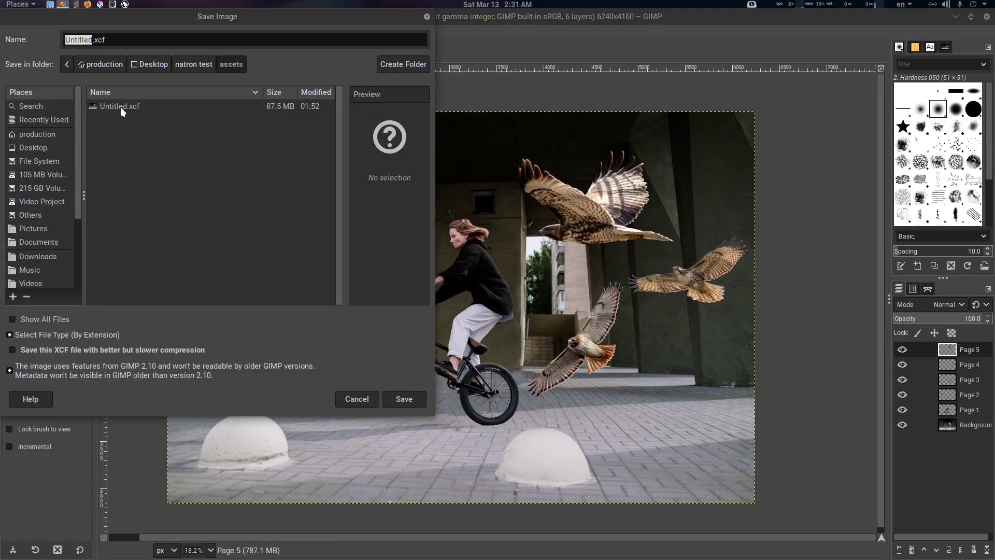
left_click(122, 110)
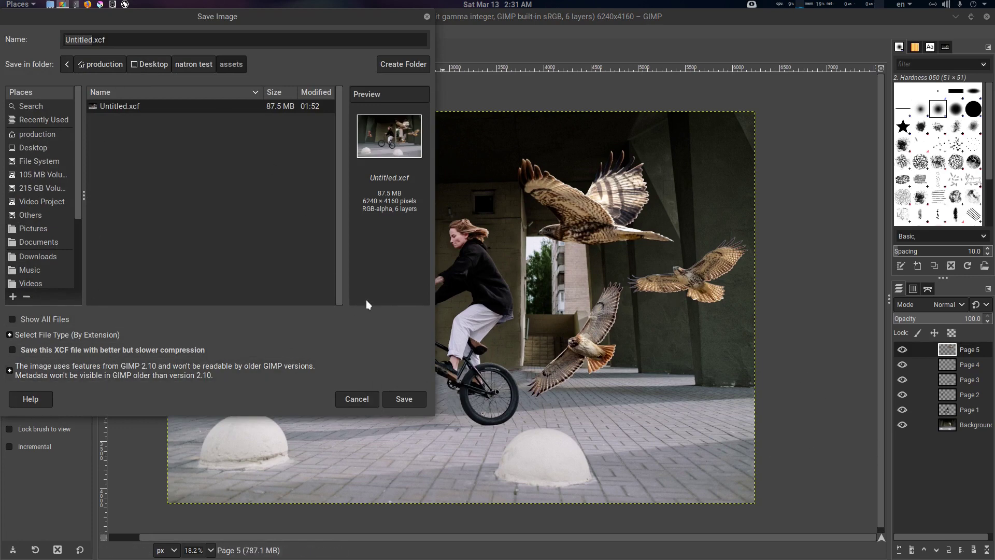
left_click(357, 399)
left_click(7, 31)
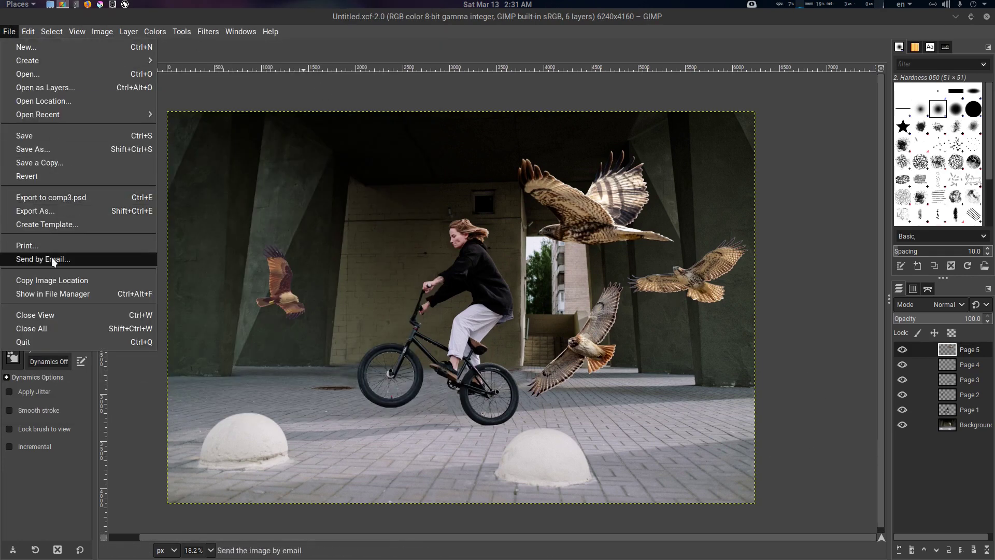
left_click(59, 217)
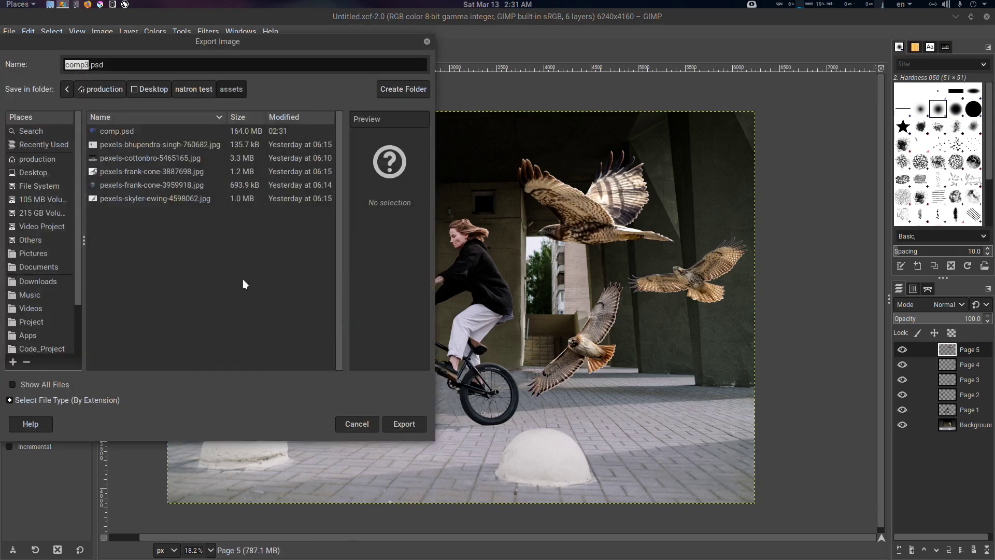
left_click(51, 400)
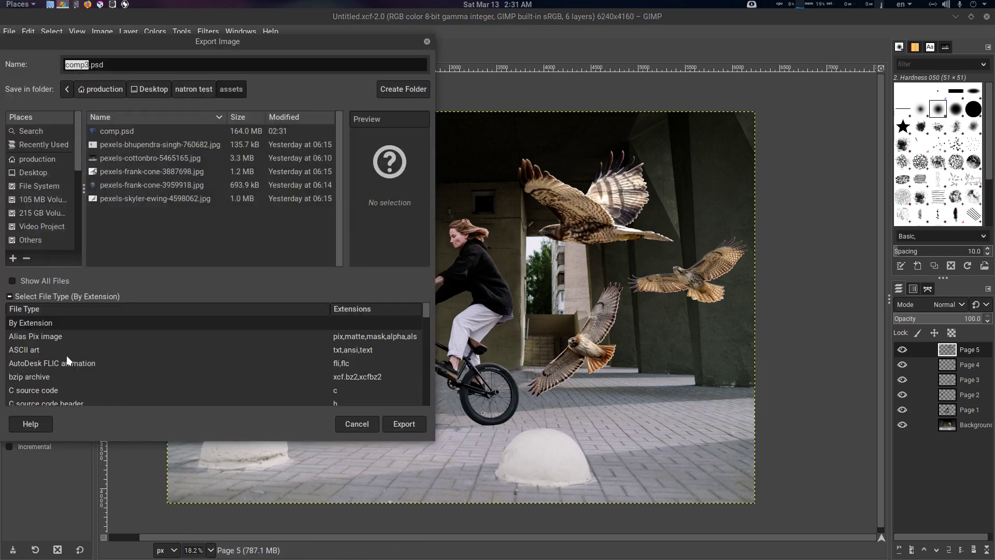
left_click(66, 355)
type("pho")
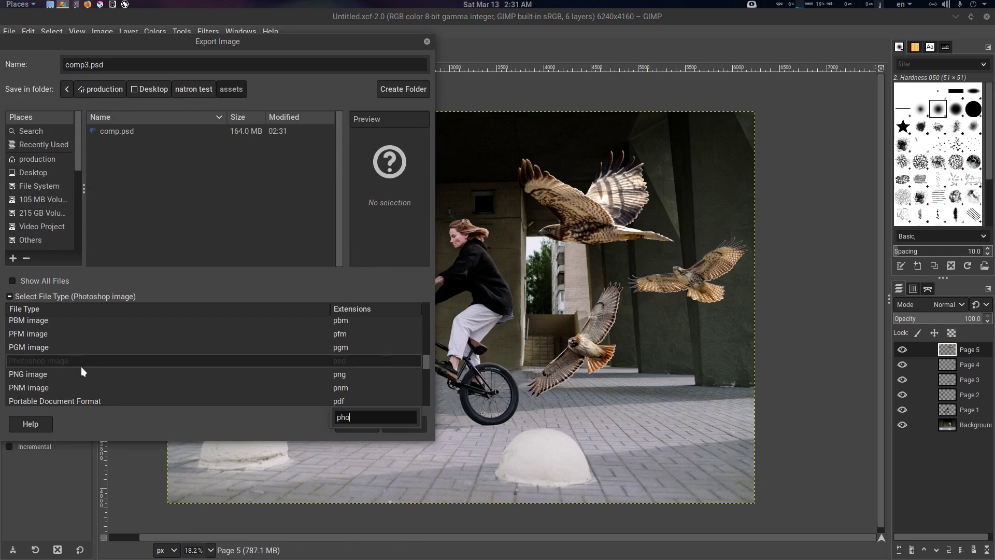
left_click(41, 375)
left_click(49, 358)
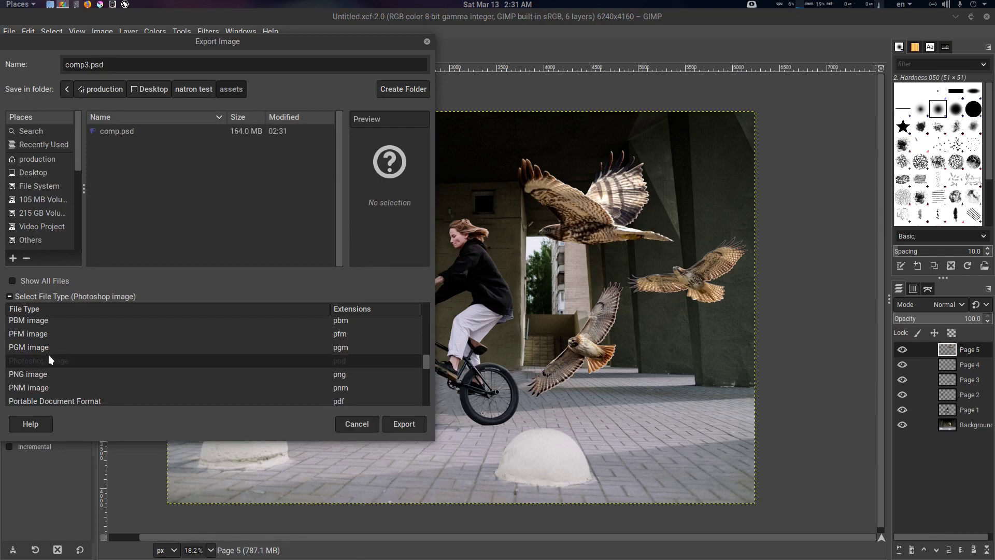
left_click(356, 426)
key("shift+s")
left_click(434, 306)
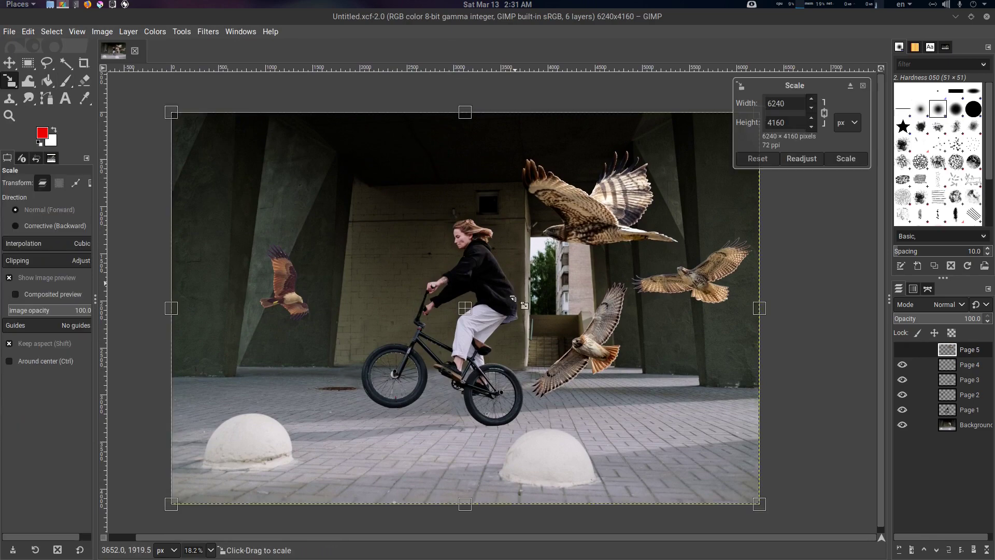
key("Escape")
Save the layered image as Untitled.xcf in the assets folder, replacing the existing file
left_click(9, 31)
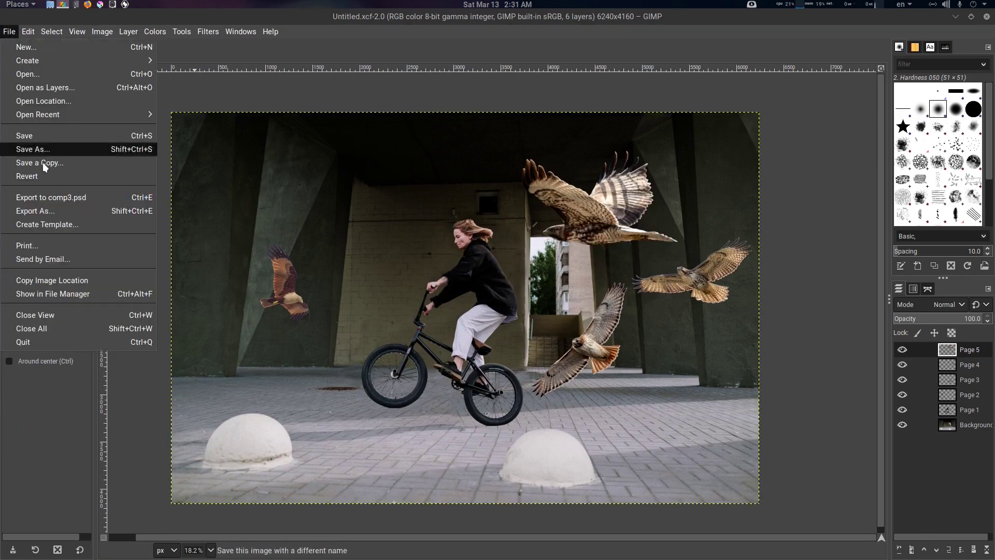
left_click(50, 150)
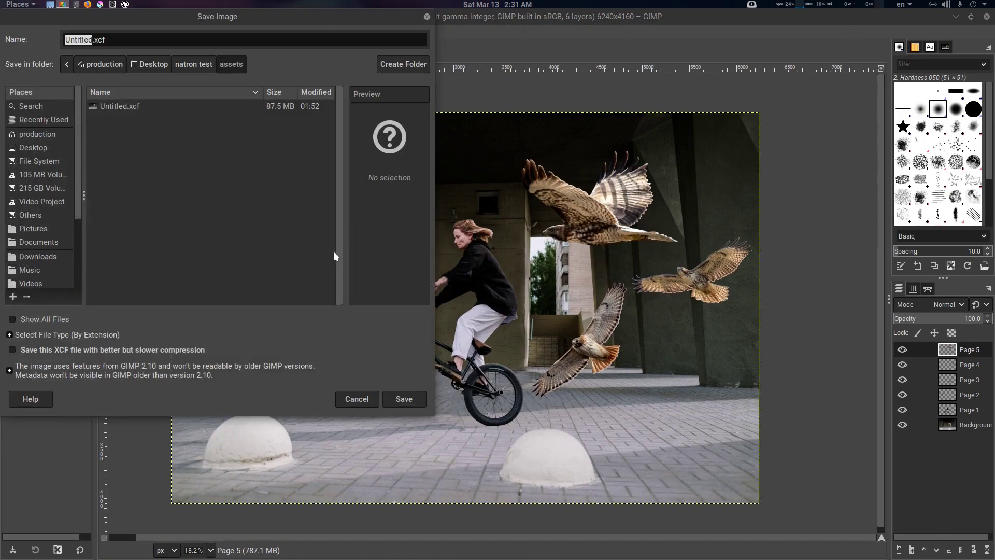
left_click(126, 109)
left_click(405, 399)
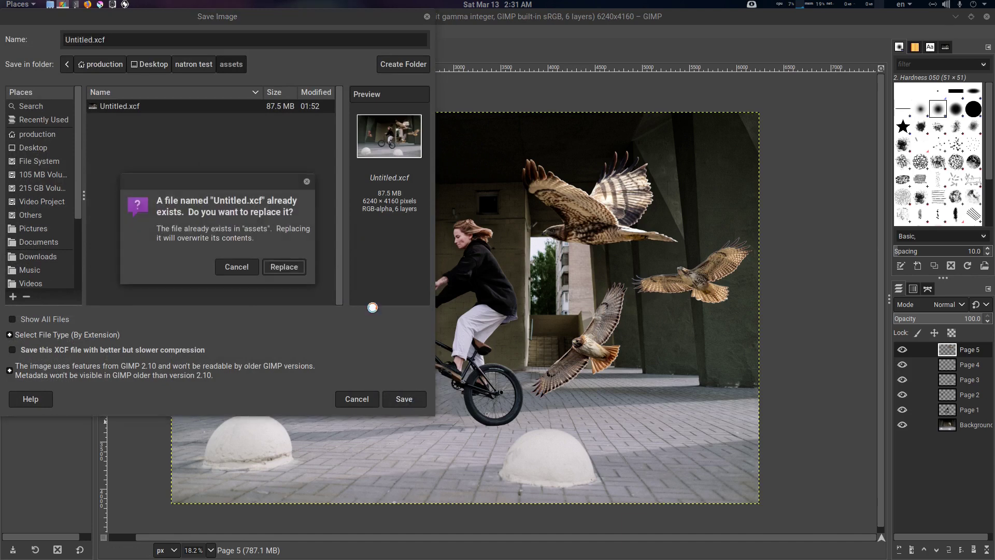
left_click(285, 267)
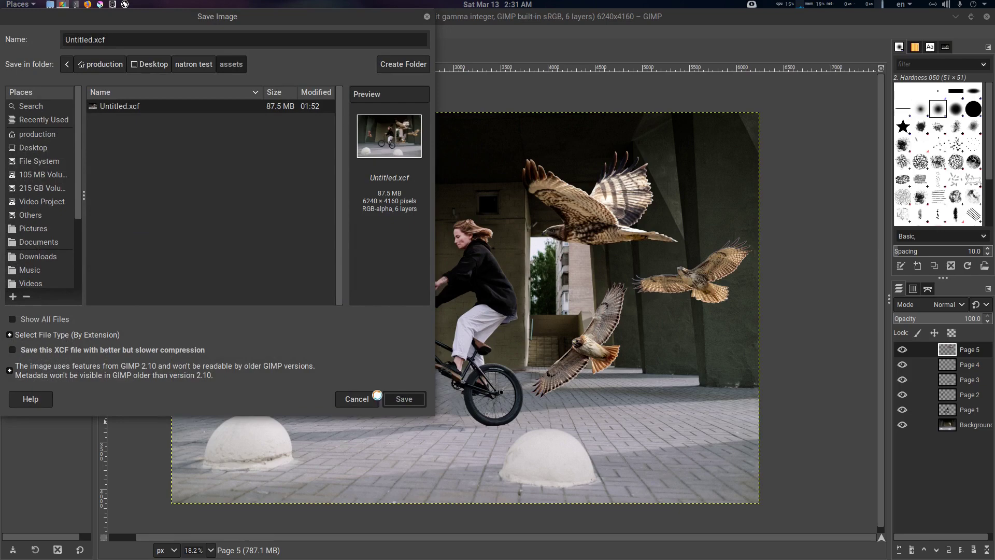
Minimise GIMP and Krita, switch to Natron, and load comp.psd from the assets folder into the node graph
left_click(955, 16)
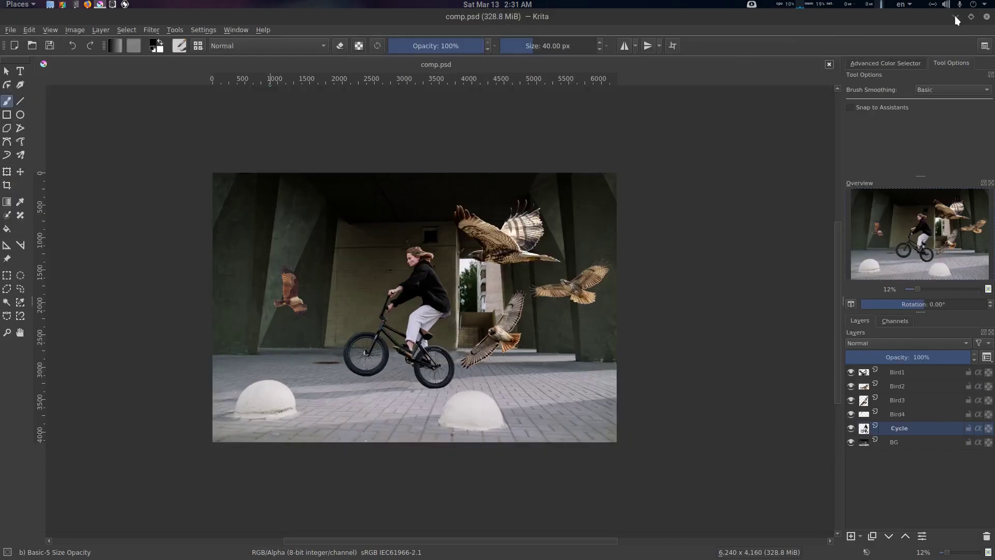
left_click(956, 17)
left_click_drag(382, 390, 381, 388)
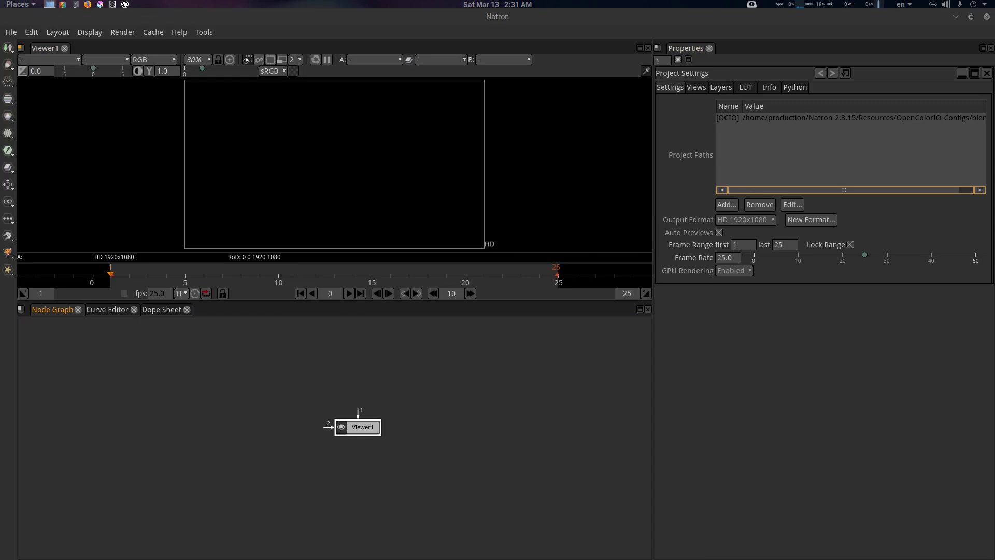
left_click_drag(994, 160, 846, 184)
left_click_drag(745, 237, 235, 371)
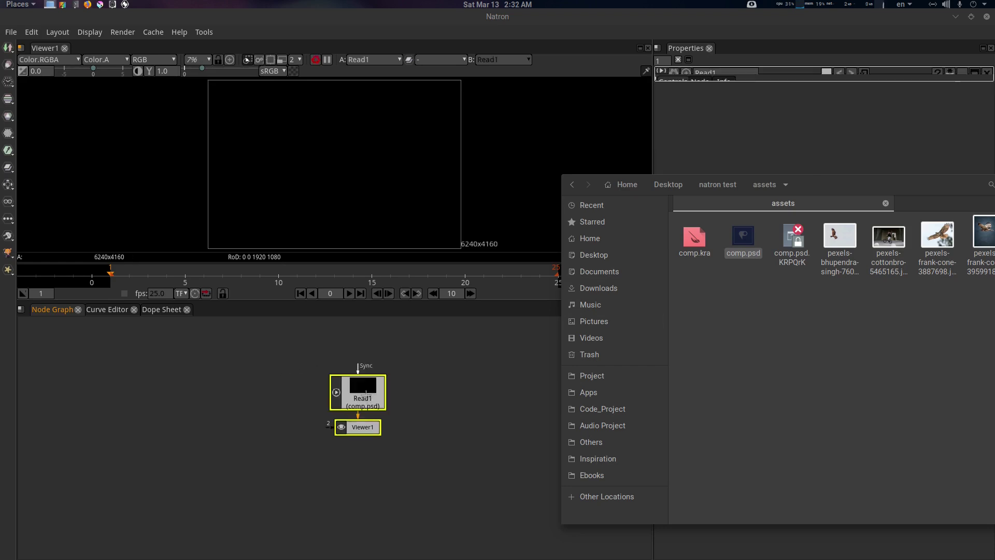
Move the comp.psd read node above and to the left of Viewer1, leaving space between them
left_click_drag(367, 392, 406, 390)
left_click_drag(259, 380, 218, 373)
left_click_drag(295, 371, 304, 393)
scroll(298, 378, "up", 2)
scroll(295, 379, "up", 2)
Add a Shuffle node, connect its B input to the comp.psd read node, and show it in the viewer
left_click(294, 379)
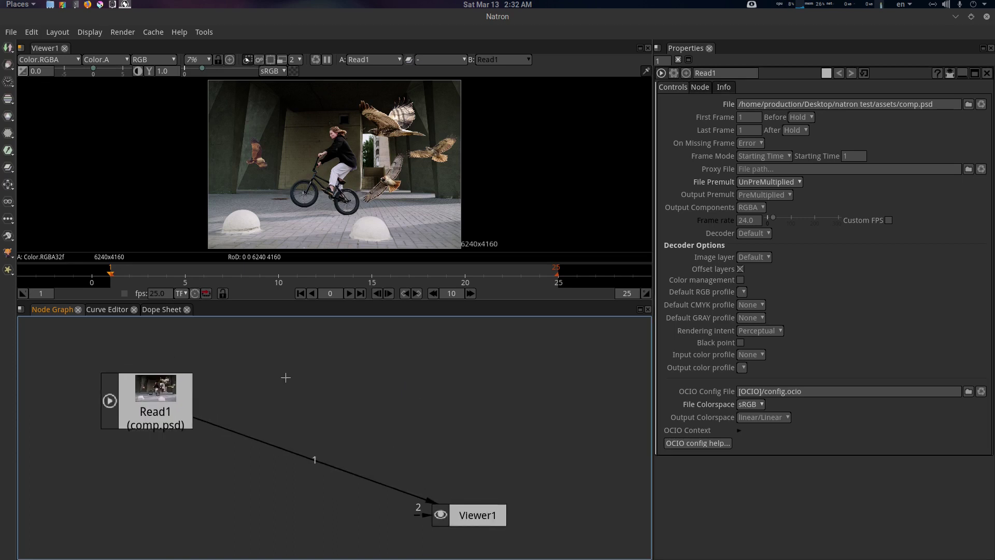
key("Tab")
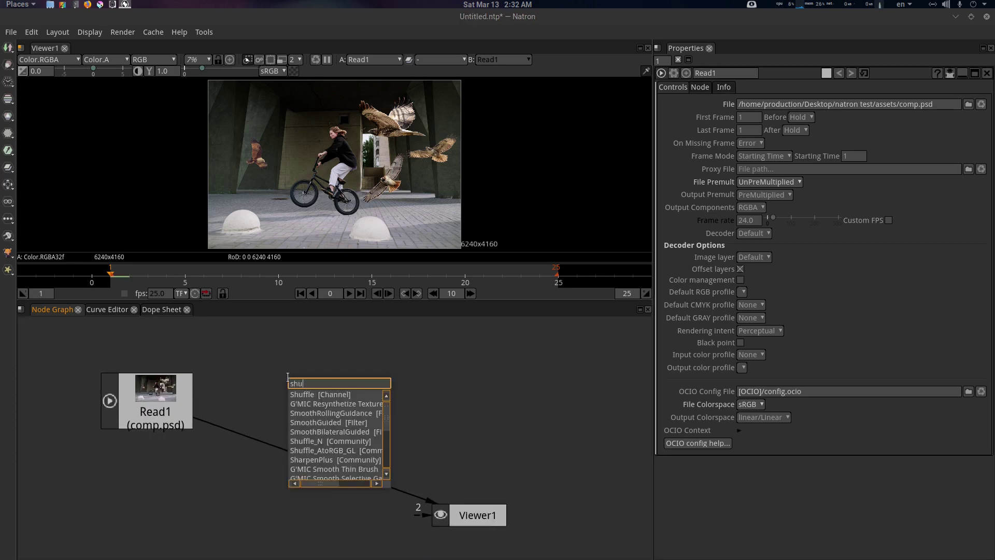
key("Return")
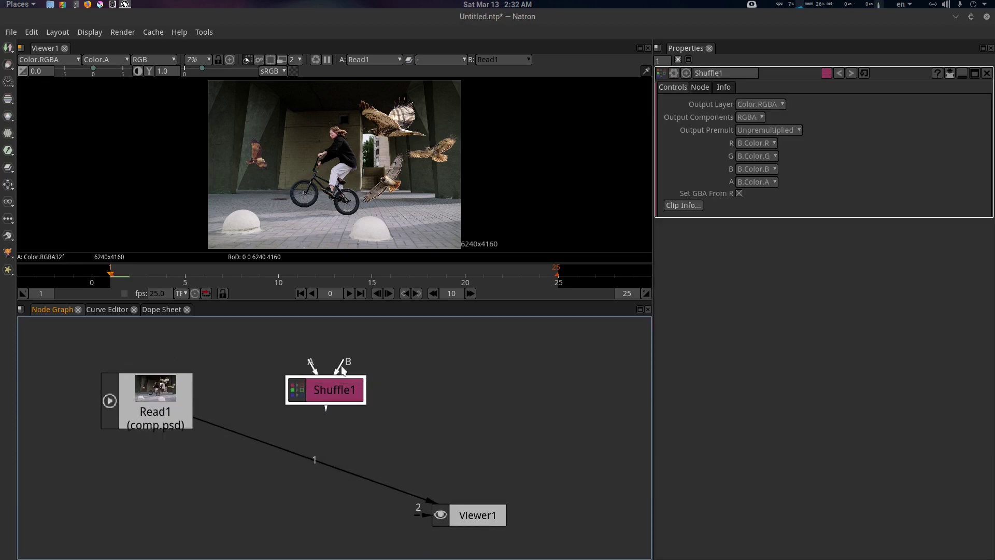
left_click_drag(342, 369, 332, 389)
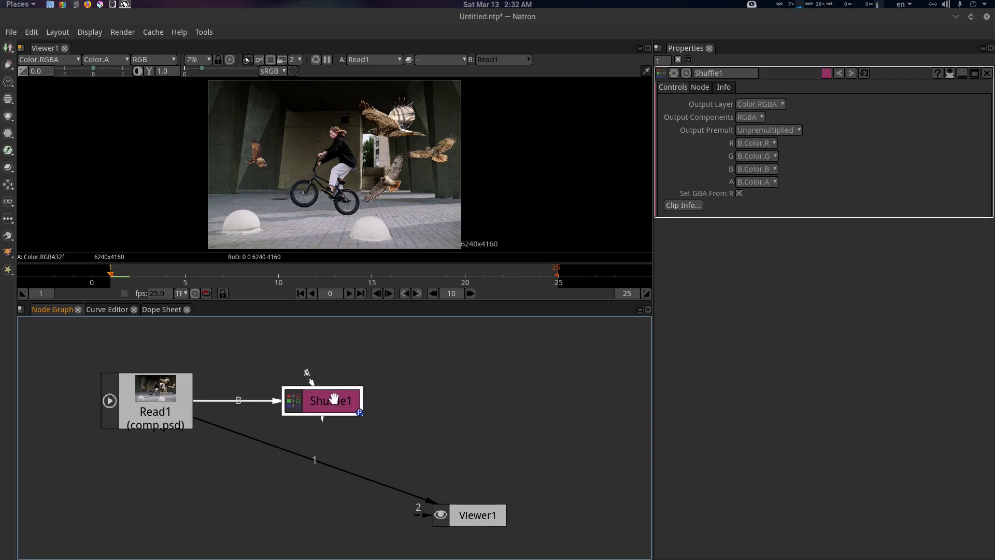
key("1")
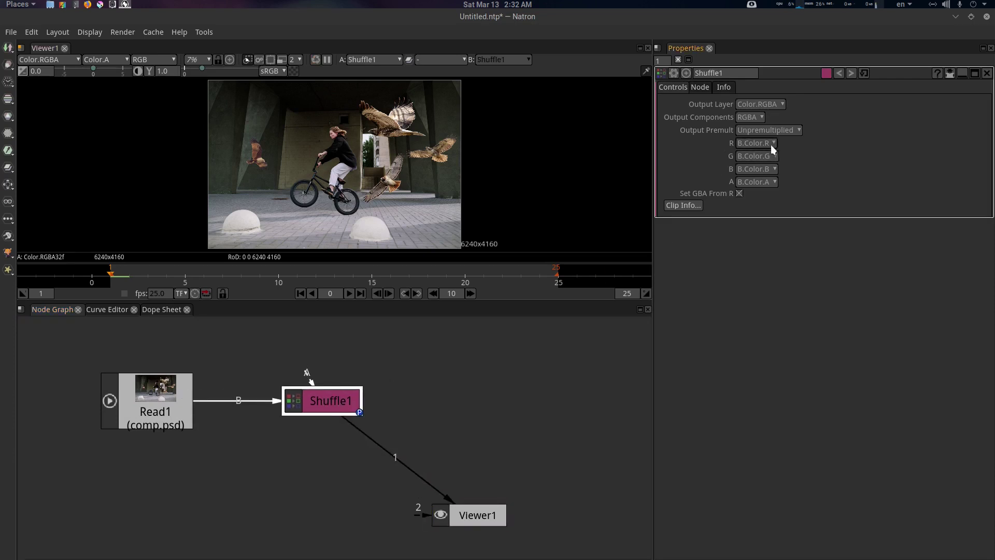
Set the Shuffle node's RGBA channels to the BG layer, and switch them to the Cycle layer
left_click(770, 144)
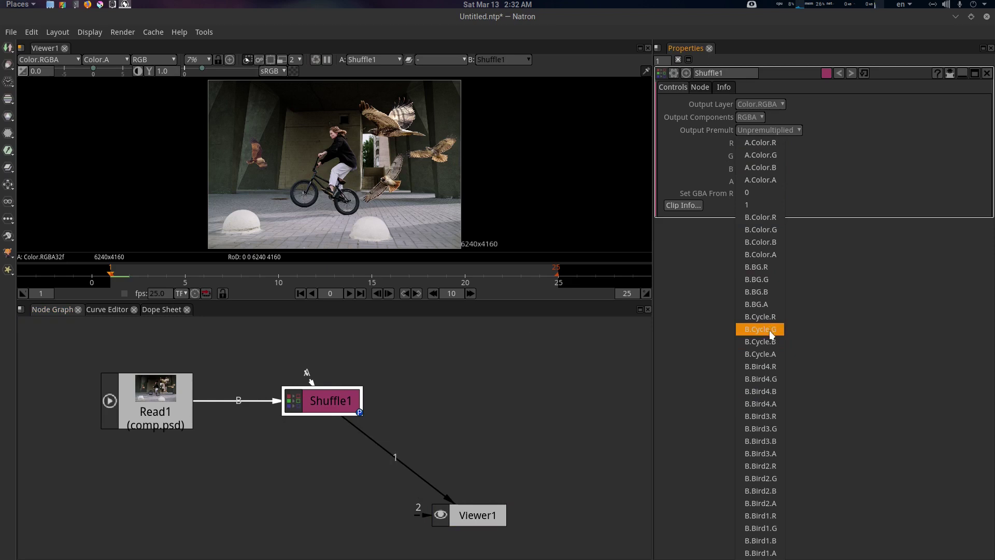
left_click(776, 267)
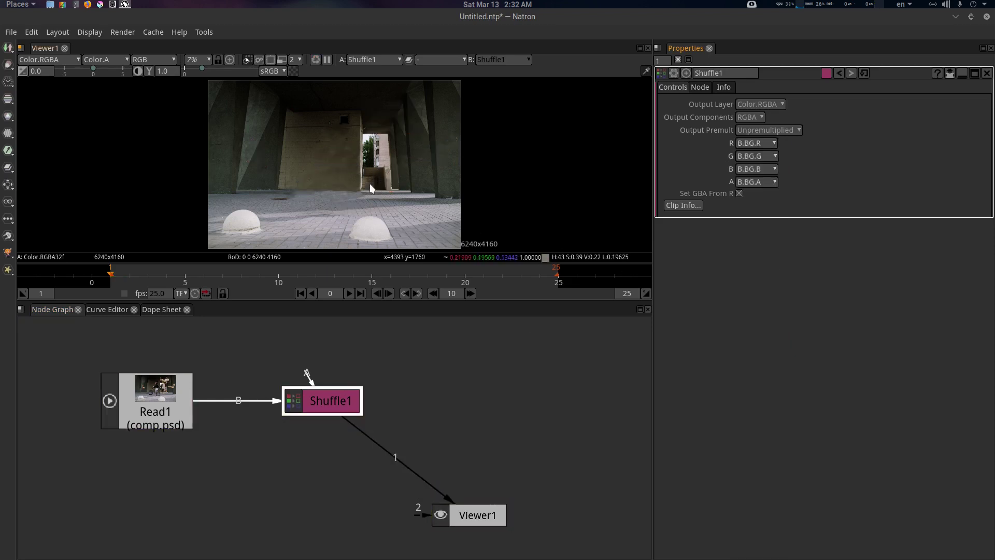
left_click(756, 143)
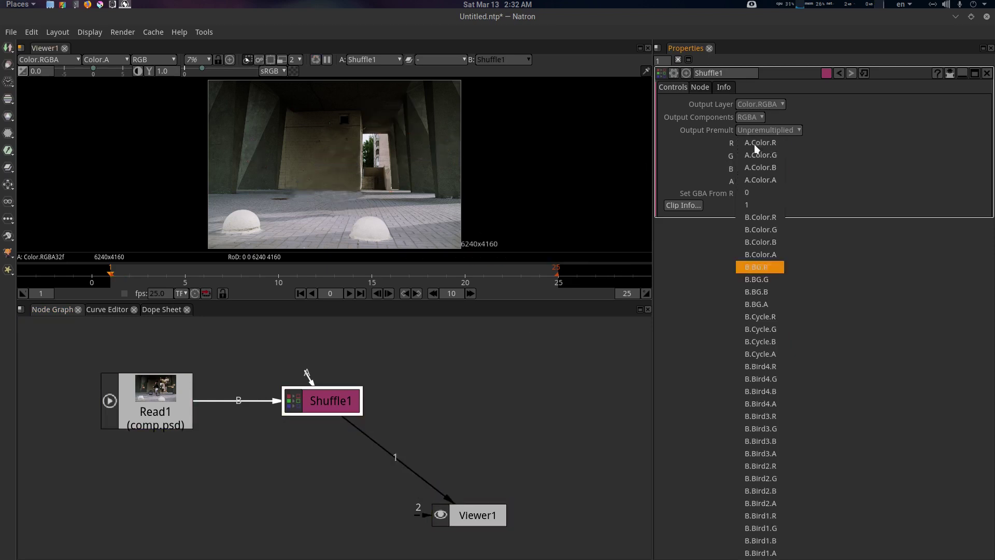
left_click(779, 317)
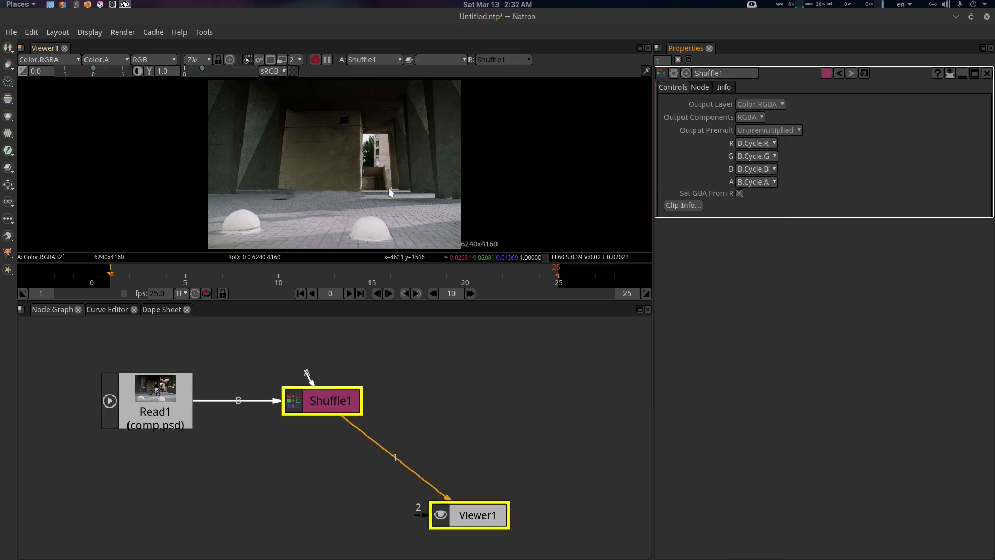
left_click(766, 145)
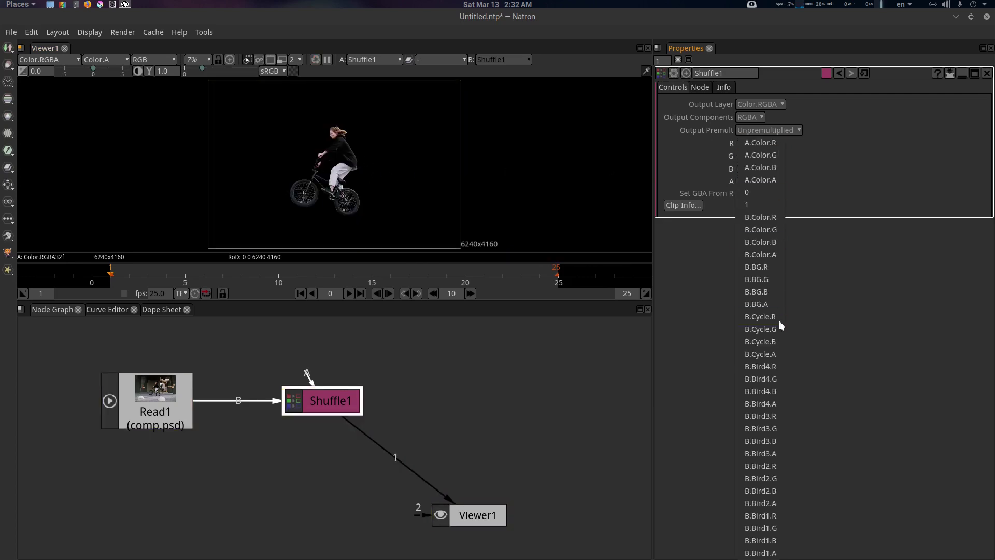
left_click(591, 418)
Delete the Shuffle node from the node graph
left_click_drag(317, 406, 357, 406)
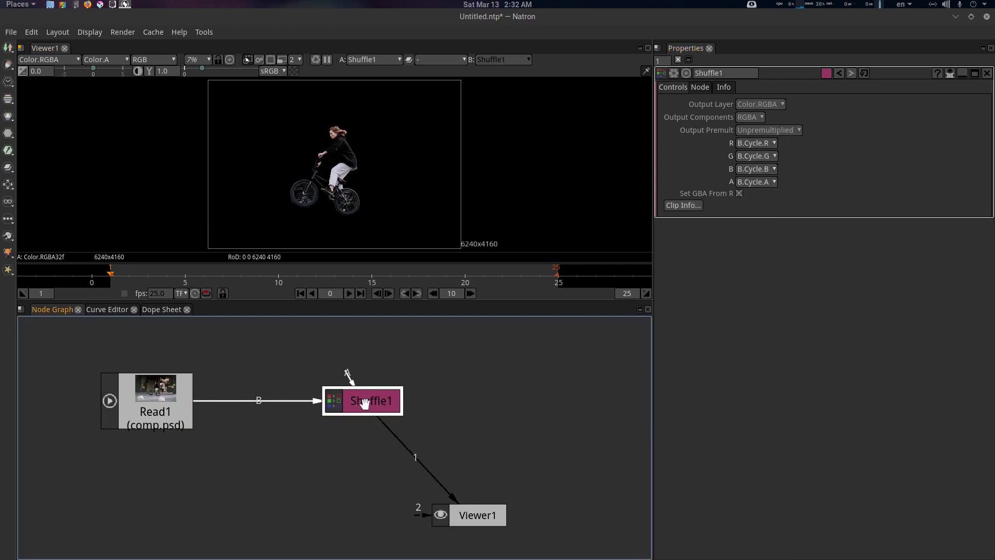
key("Delete")
Extract the PSD layers from the comp.psd read node with the community script
left_click(236, 389)
left_click_drag(236, 389, 322, 404)
left_click(203, 32)
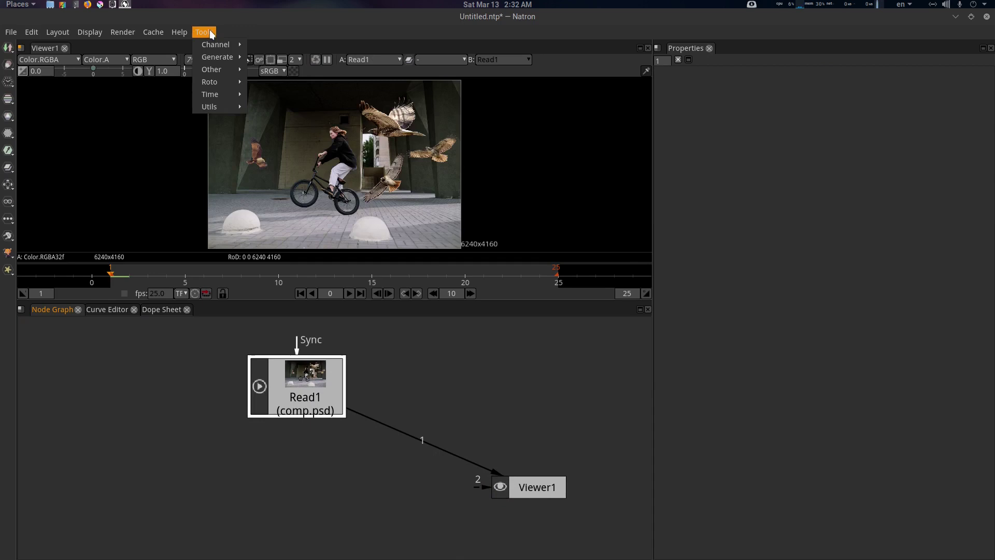
mouse_move(215, 44)
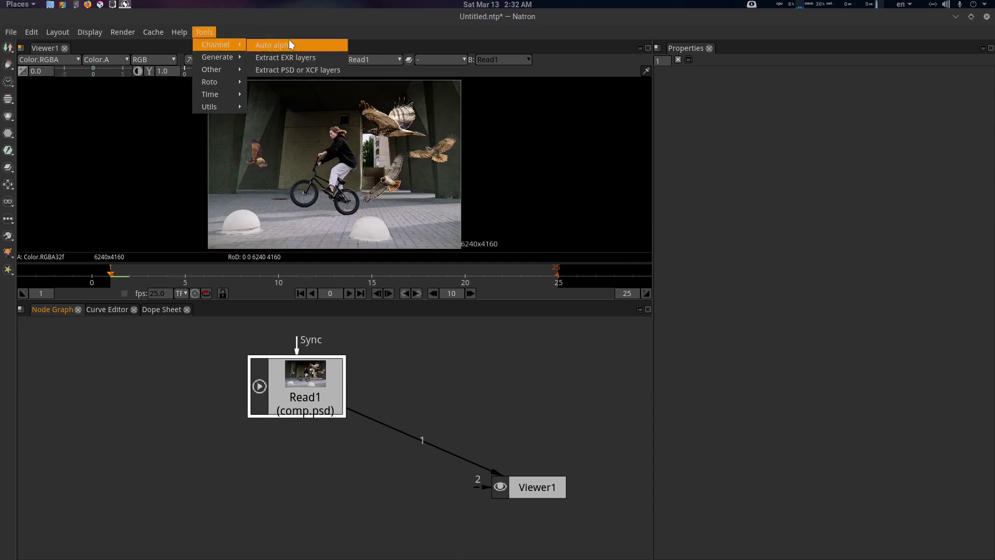
left_click(337, 70)
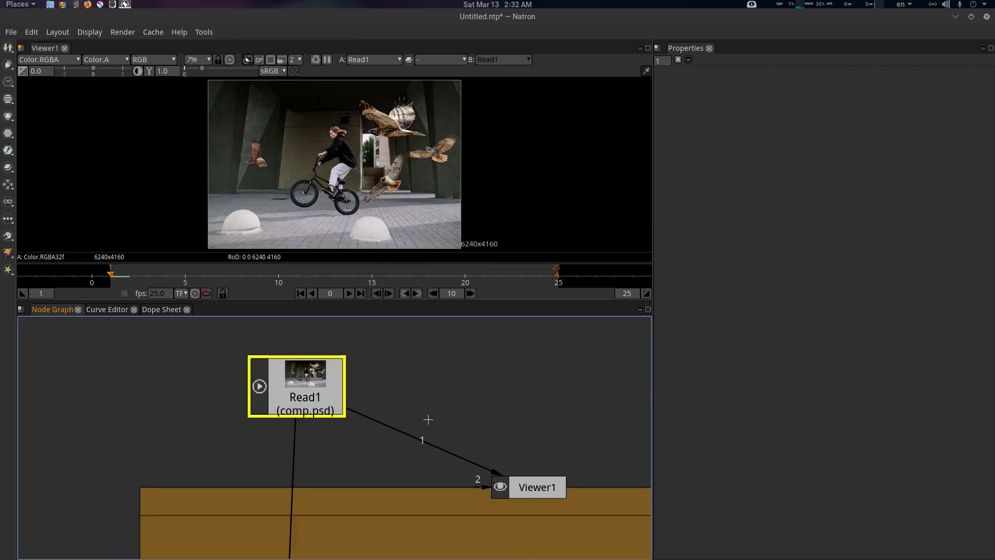
scroll(414, 423, "down", 5)
scroll(404, 426, "down", 4)
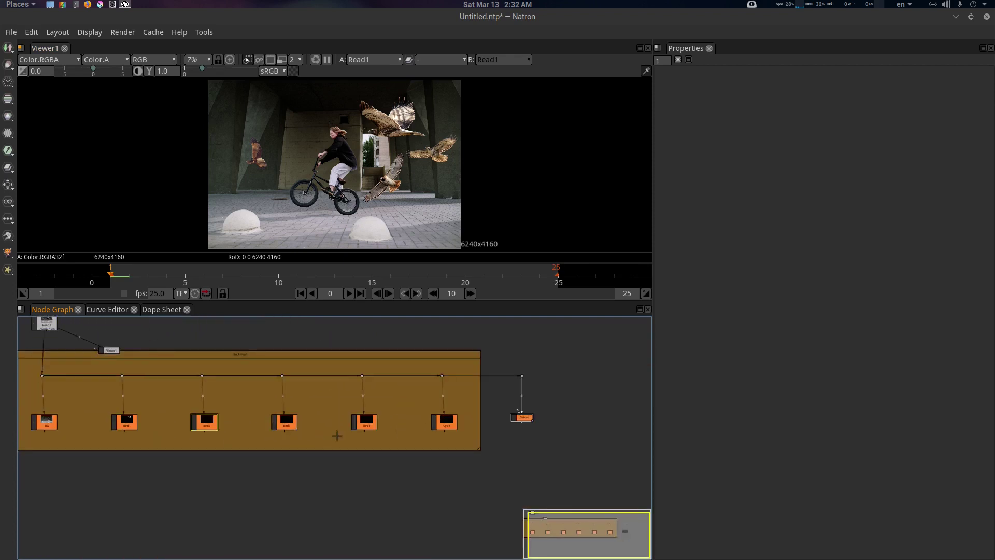
Show the extracted BG, Bird1 and Bird2 layer nodes one after another in the viewer
scroll(98, 435, "up", 8)
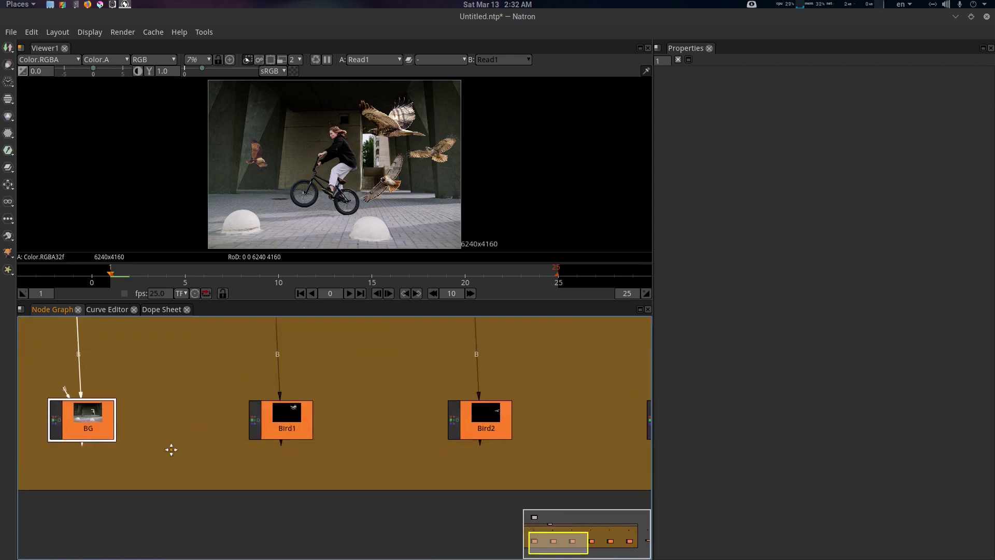
scroll(415, 435, "down", 3)
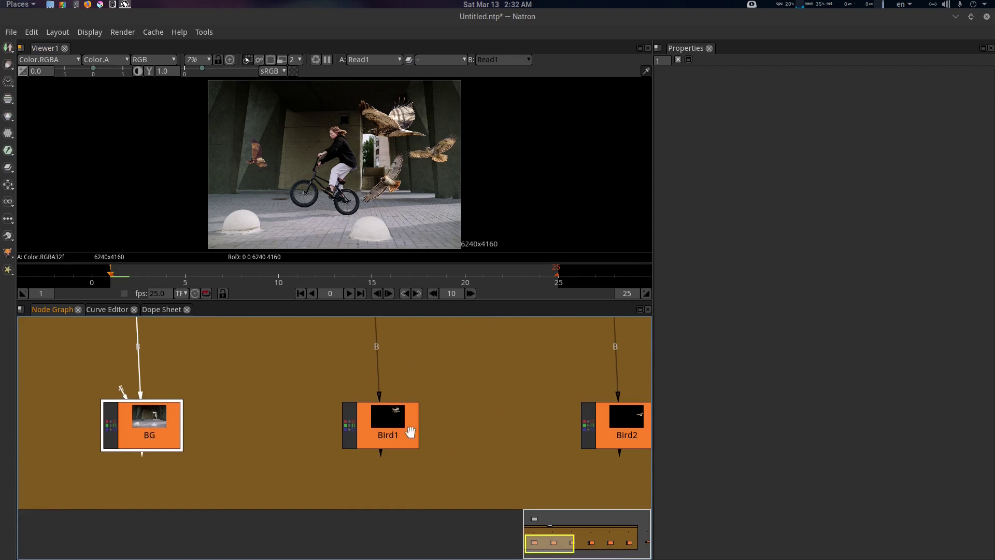
key("1")
left_click_drag(385, 435, 326, 430)
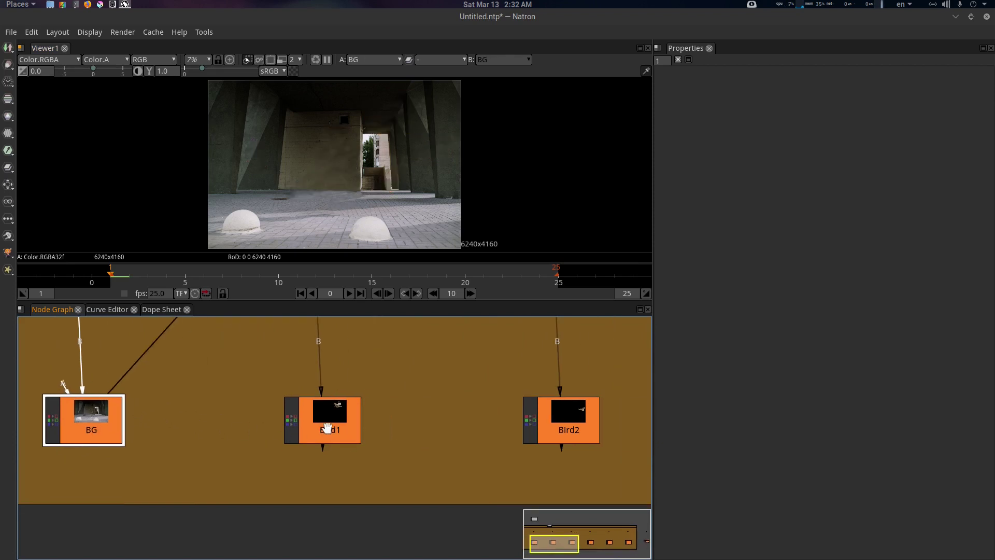
left_click(328, 430)
key("1")
left_click_drag(409, 410, 267, 398)
left_click(420, 421)
key("1")
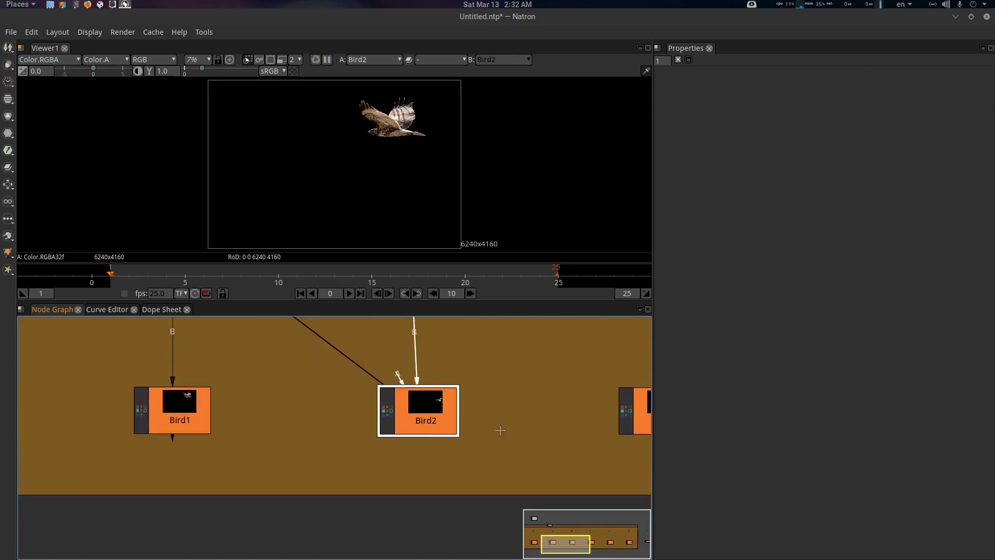
Show the Bird3, Bird4, Cycle and Default nodes one after another in the viewer
left_click_drag(500, 428, 295, 428)
left_click(452, 415)
key("1")
left_click_drag(586, 426, 292, 427)
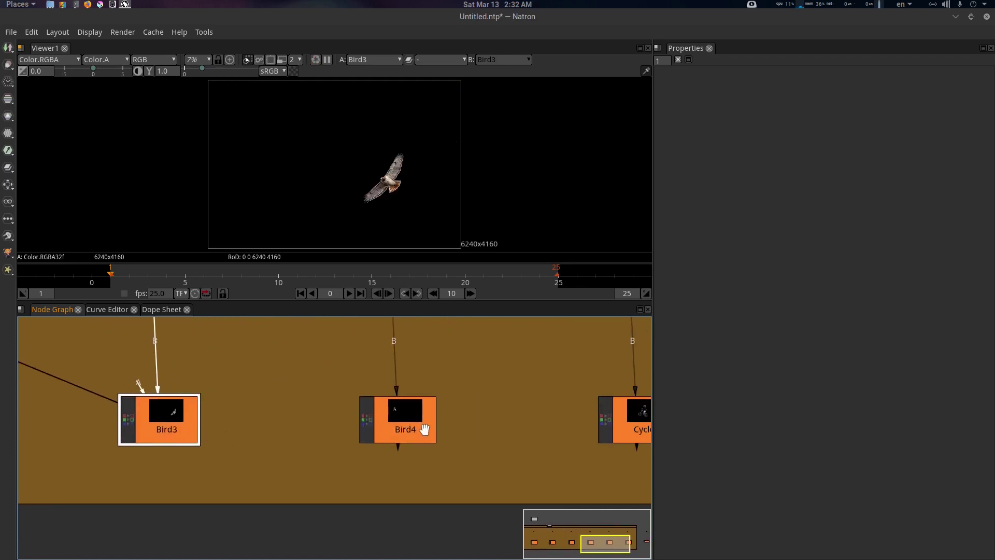
left_click(422, 429)
key("1")
left_click_drag(426, 428, 187, 432)
left_click(425, 433)
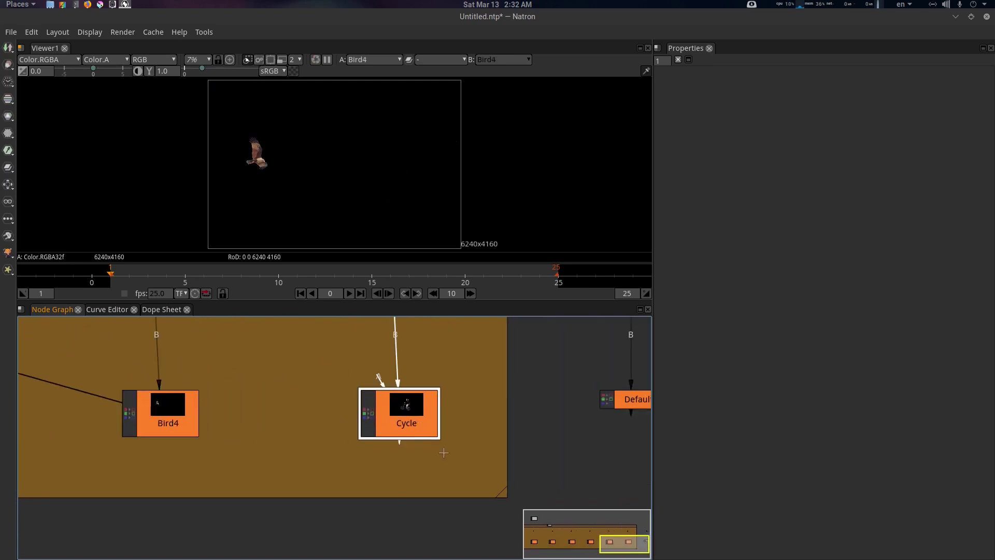
key("1")
left_click_drag(511, 421, 350, 431)
left_click(491, 415)
key("1")
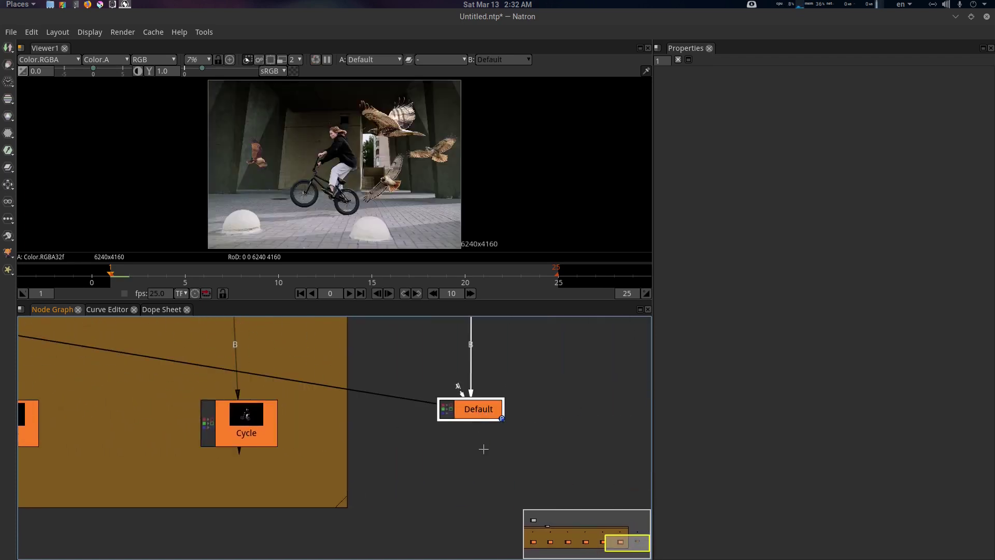
Delete the Default node outside the backdrop and the dot that connected it
scroll(478, 386, "down", 3)
left_click_drag(413, 389, 465, 468)
left_click(475, 475)
key("Delete")
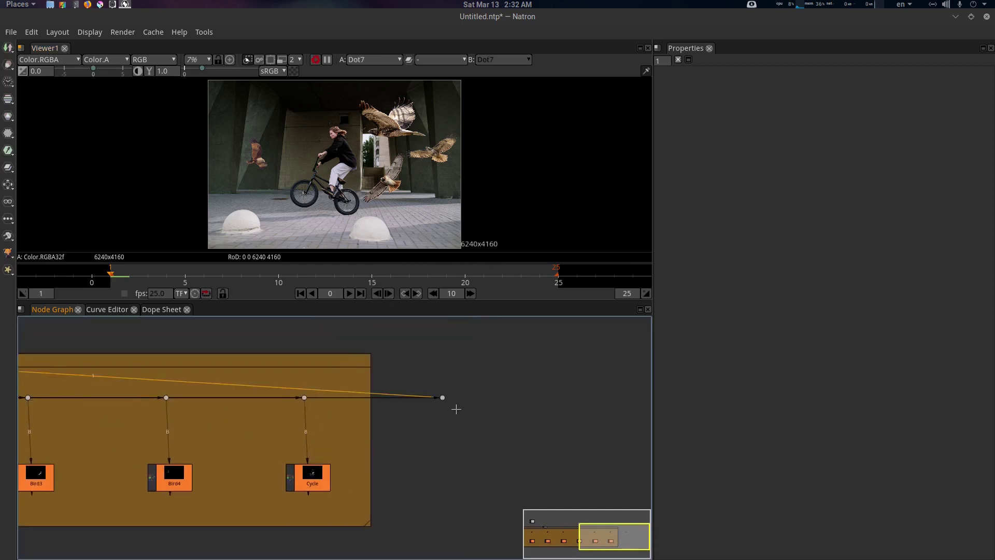
left_click(444, 398)
key("Delete")
Examine how the comp.psd read node is wired to the extracted layer nodes inside the backdrop
scroll(347, 413, "down", 5)
left_click_drag(415, 434, 531, 444)
scroll(261, 430, "up", 3)
left_click_drag(270, 427, 315, 423)
scroll(324, 415, "up", 1)
scroll(260, 411, "up", 2)
left_click_drag(95, 328, 171, 395)
scroll(198, 410, "down", 3)
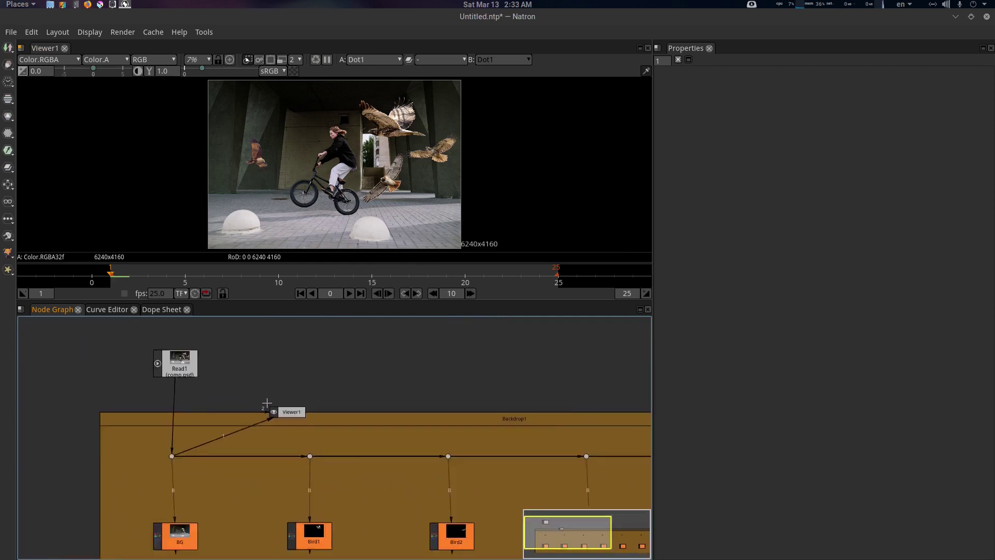
Delete all nodes from the node graph, including the read node, the extracted layers and the viewer
scroll(302, 416, "up", 2)
scroll(314, 419, "down", 3)
left_click_drag(416, 425, 351, 372)
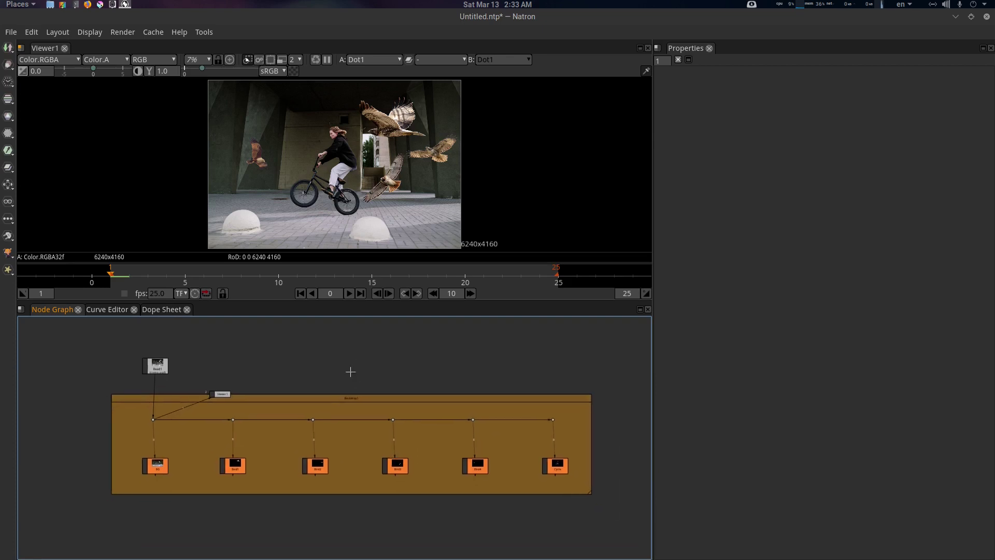
key("ctrl+a")
key("Delete")
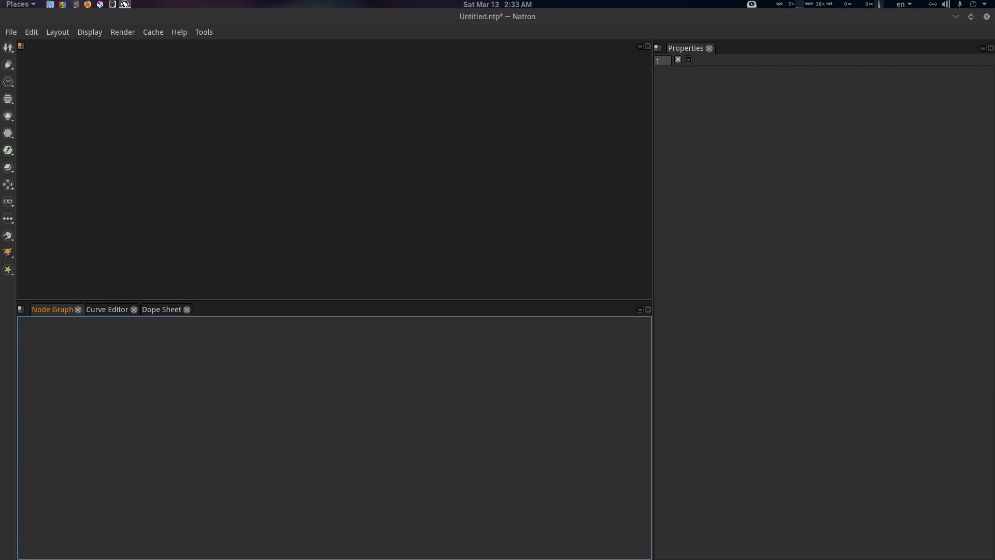
Import Untitled.xcf from the file manager's assets folder into the node graph and place its read node farther from the viewer node
key("alt+Tab")
left_click_drag(927, 174, 710, 163)
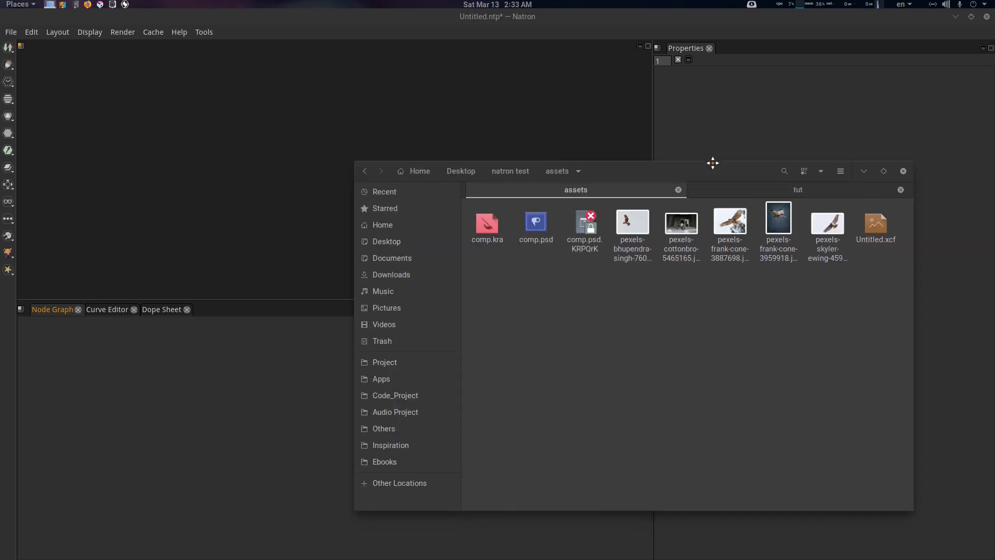
left_click_drag(872, 231, 220, 367)
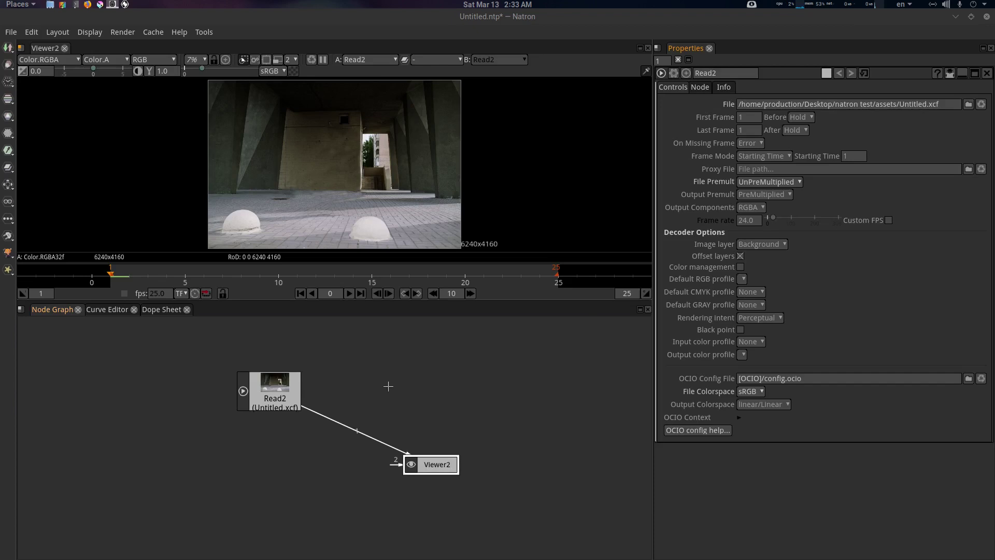
left_click_drag(275, 392, 252, 398)
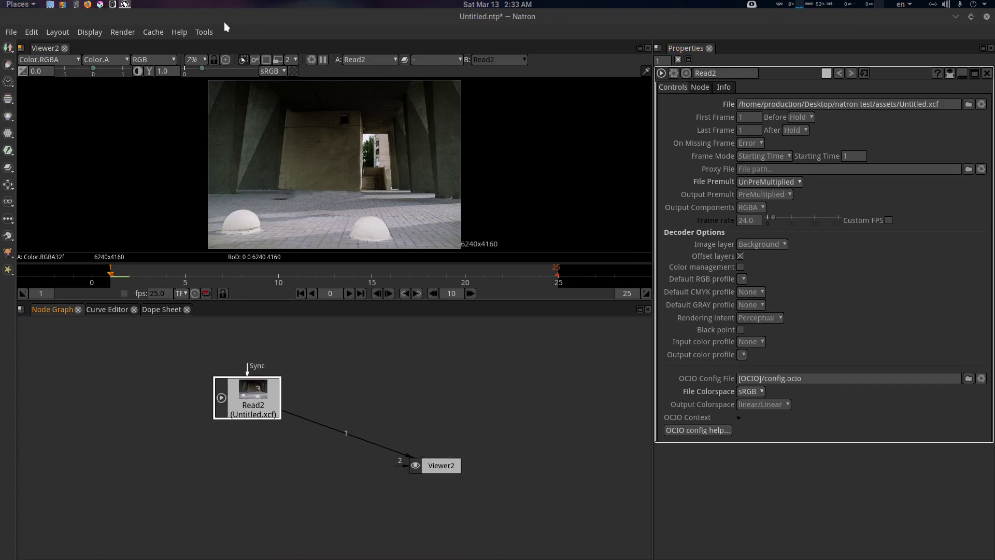
Extract the XCF layers from the Untitled.xcf read node with the community script
left_click(204, 32)
mouse_move(222, 43)
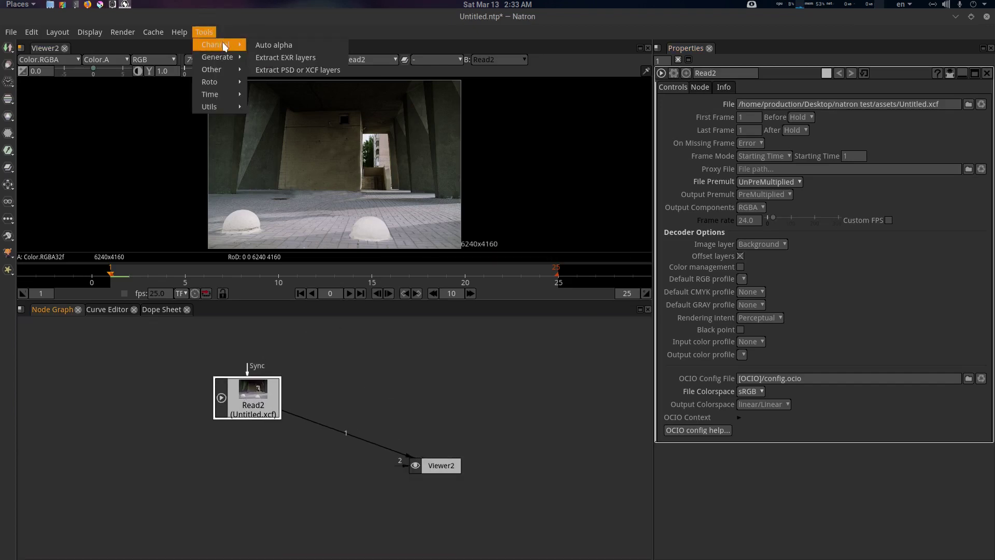
left_click(298, 70)
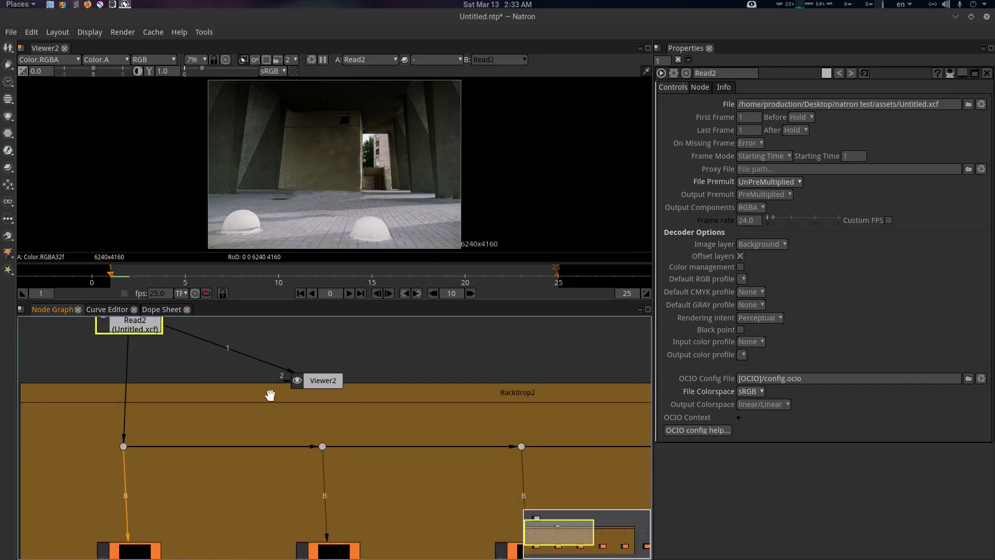
scroll(282, 400, "down", 3)
scroll(278, 417, "up", 4)
scroll(278, 417, "up", 3)
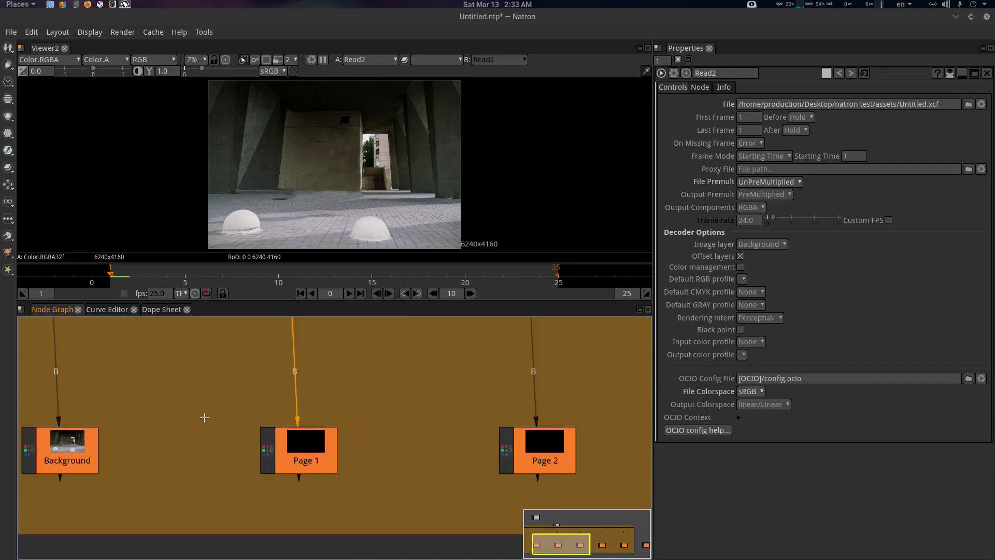
left_click_drag(392, 474, 372, 477)
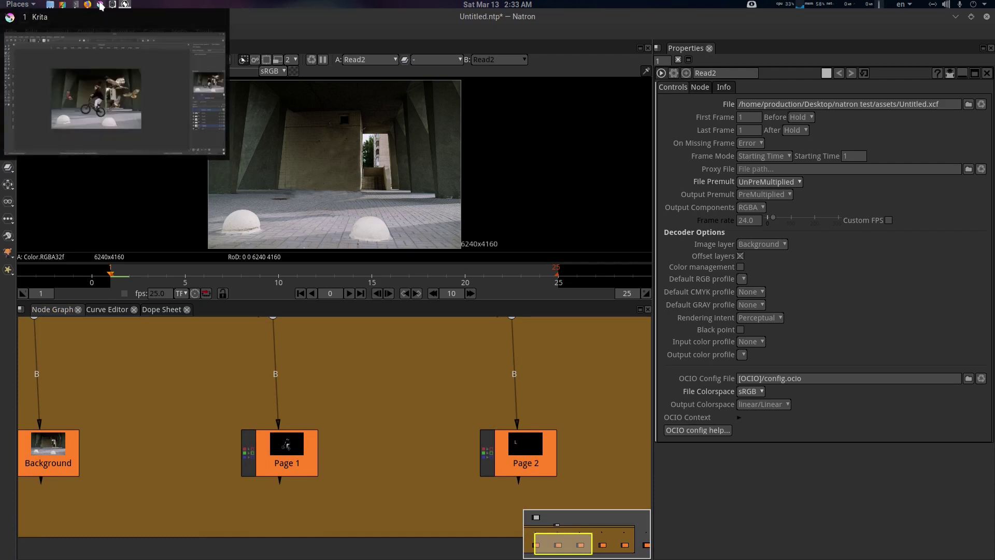
Check the layer names of Untitled.xcf in GIMP and of comp.psd in Krita, and return to Natron
left_click(76, 5)
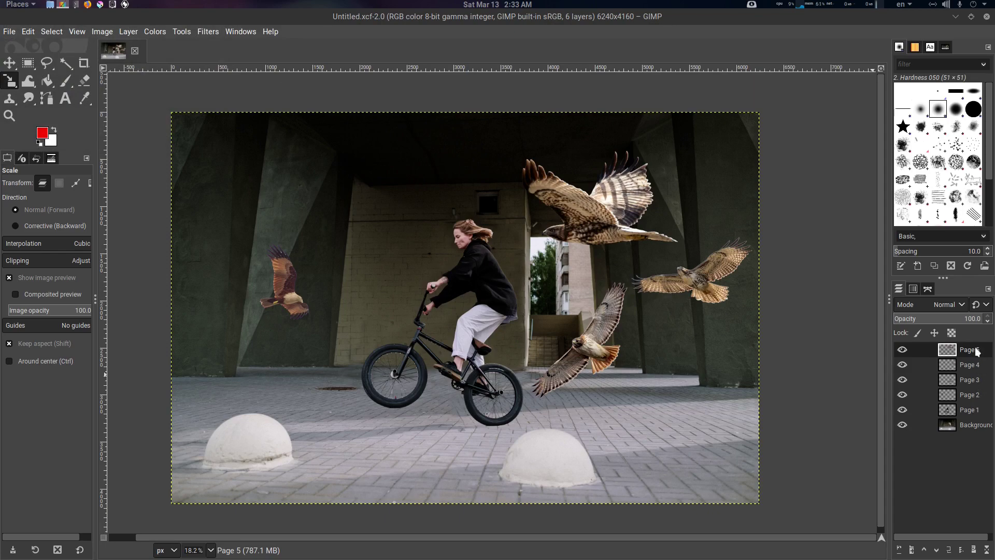
left_click(956, 16)
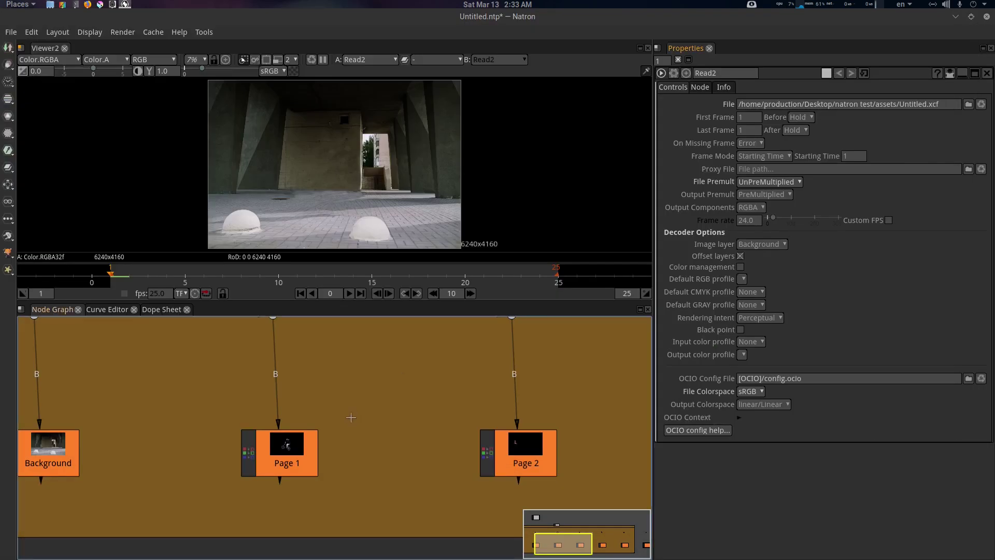
left_click(99, 5)
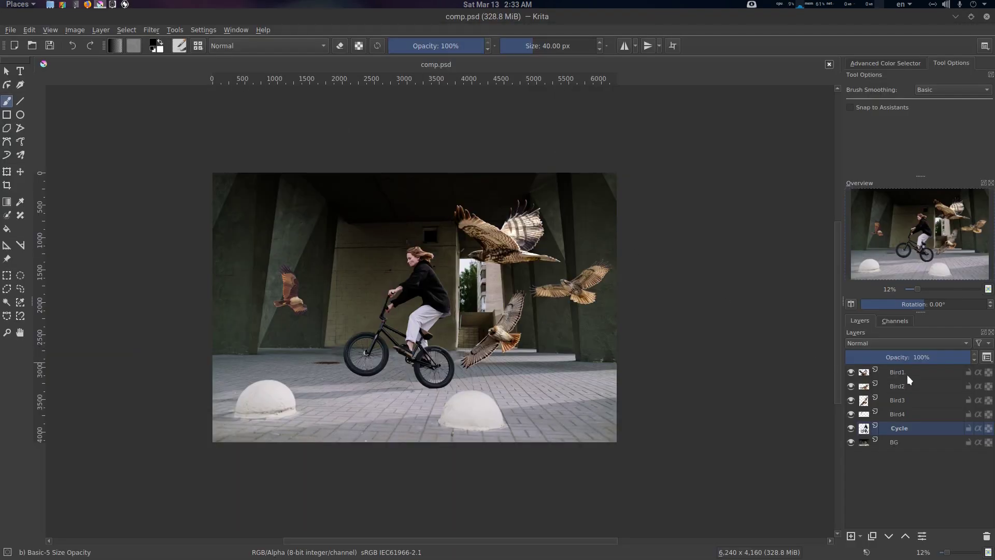
left_click(955, 16)
Show the extracted Background, Page 1 and Page 2 nodes one after another in the viewer
left_click_drag(325, 424, 299, 436)
scroll(369, 424, "down", 3)
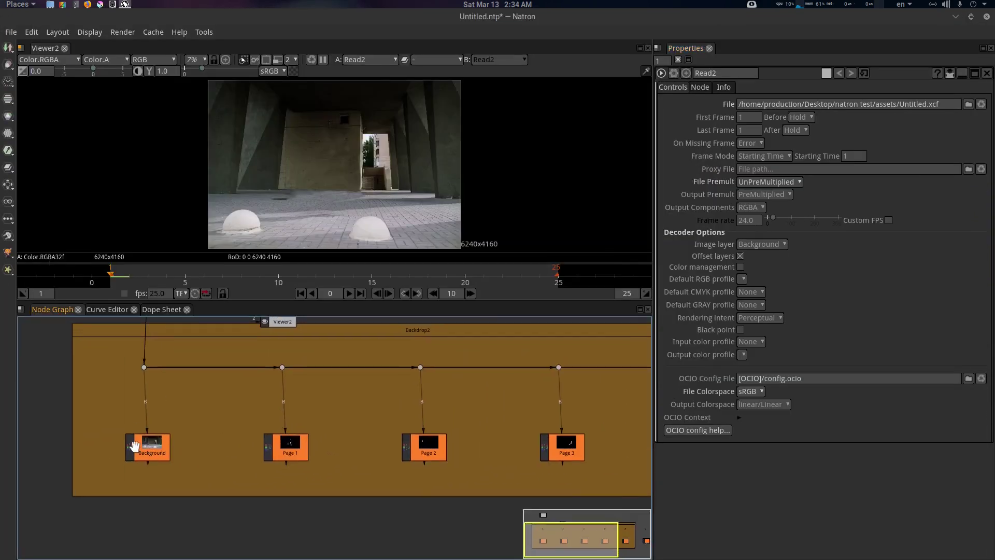
left_click(135, 447)
key("1")
left_click(287, 449)
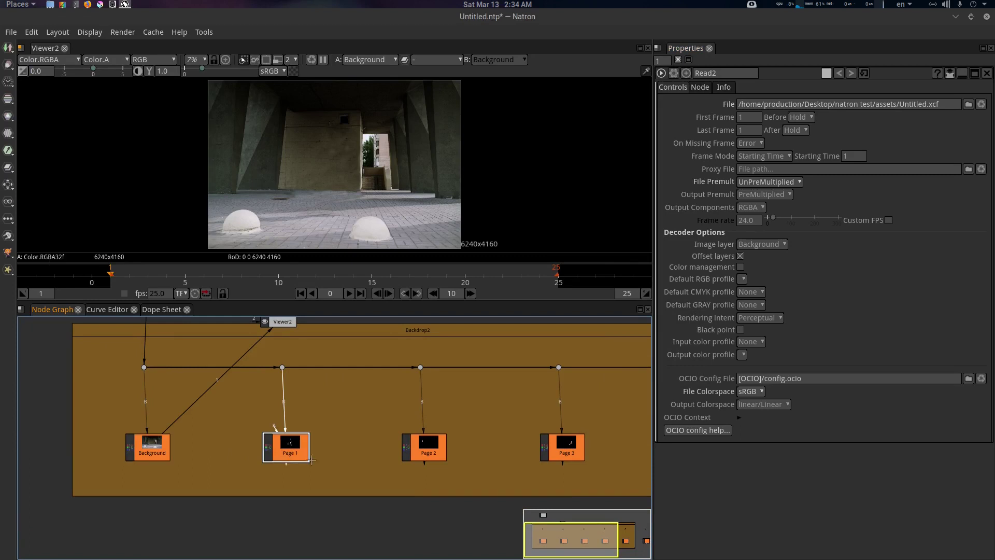
key("1")
left_click(425, 445)
key("1")
Show the Page 3, Page 4 and Page 5 nodes one after another in the viewer
left_click_drag(527, 429, 321, 430)
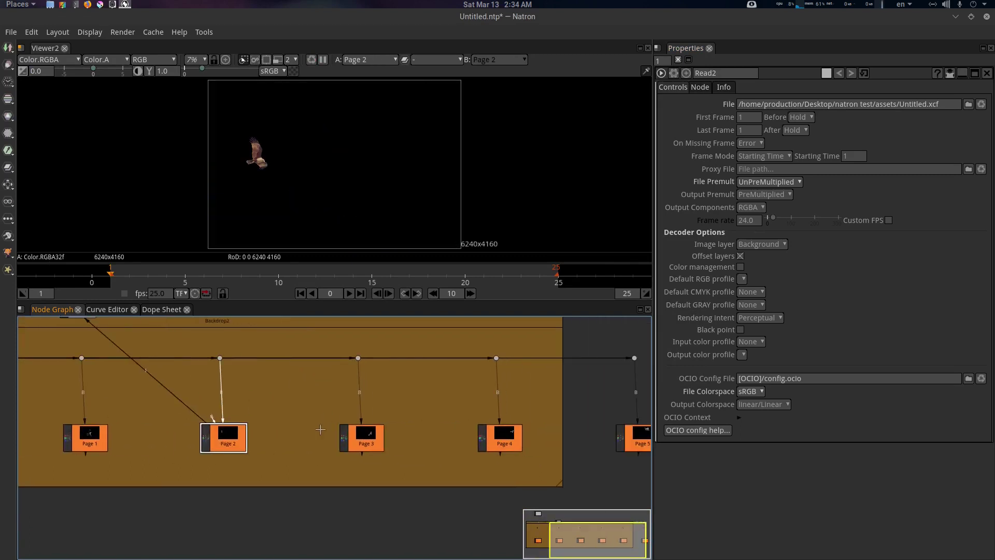
left_click(351, 440)
key("1")
left_click_drag(541, 442, 400, 442)
left_click(358, 438)
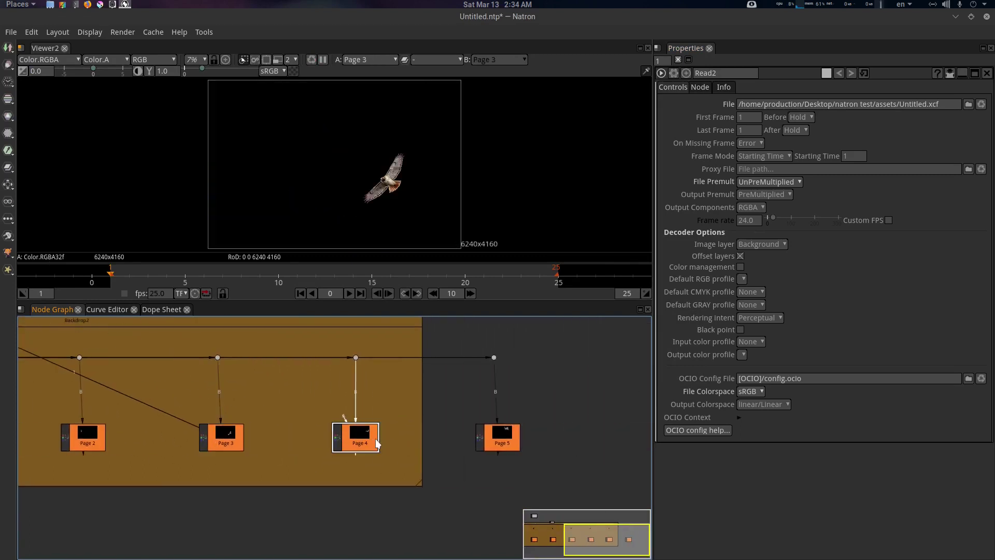
key("1")
left_click(498, 440)
key("1")
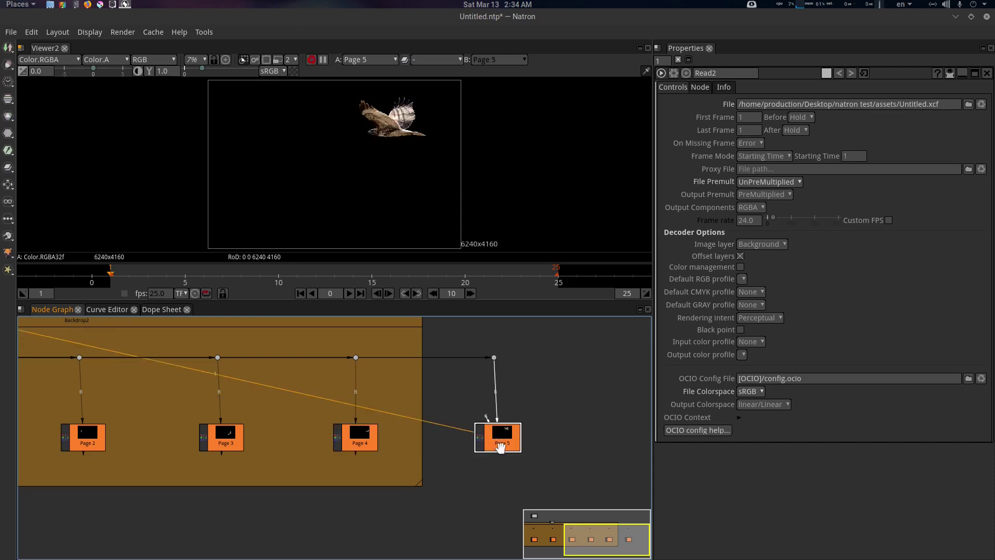
Widen the backdrop to the right and shift the Page 5 node left so it sits inside the backdrop
left_click_drag(543, 411, 541, 429)
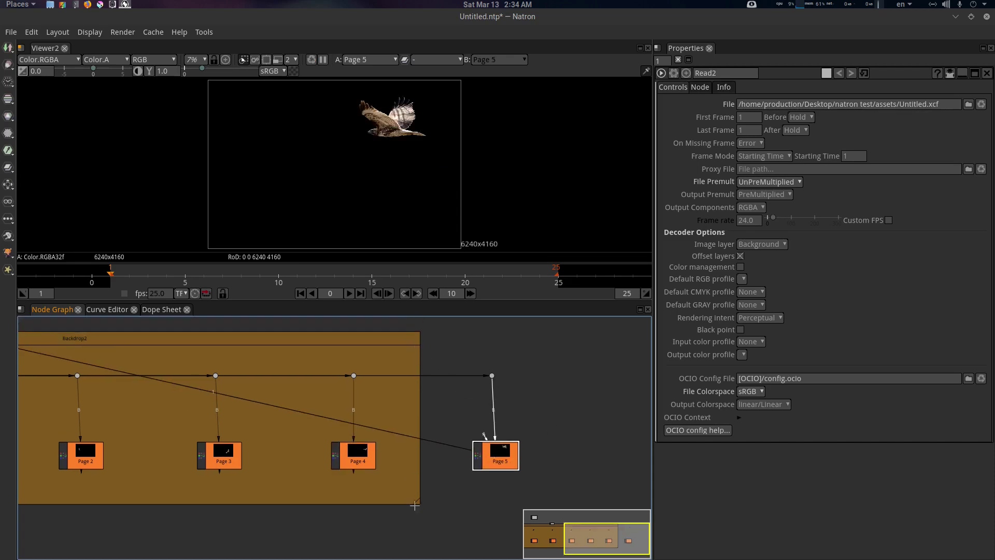
left_click(415, 506)
left_click_drag(419, 500, 501, 500)
left_click(496, 454)
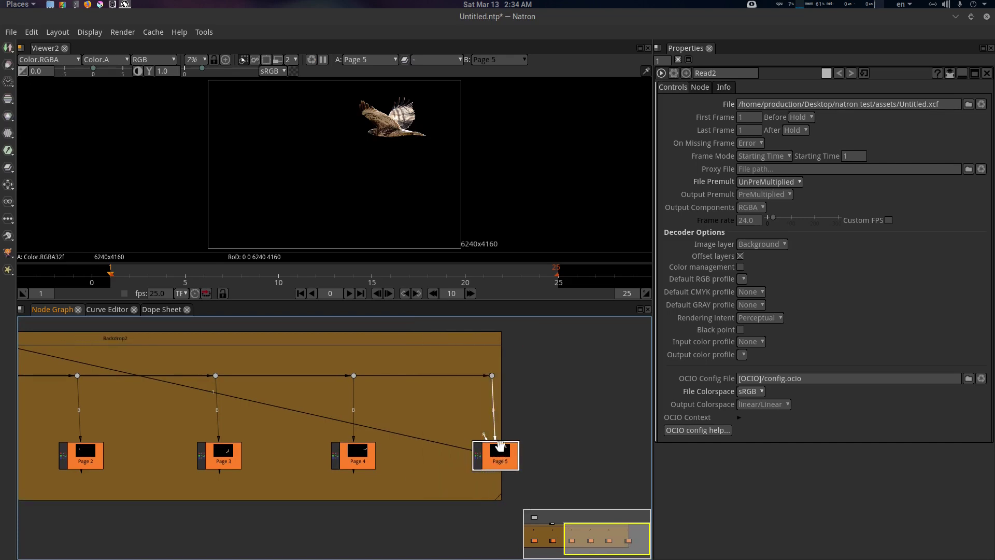
mouse_move(501, 445)
left_mouse_down()
mouse_move(460, 447)
mouse_move(481, 446)
left_mouse_up()
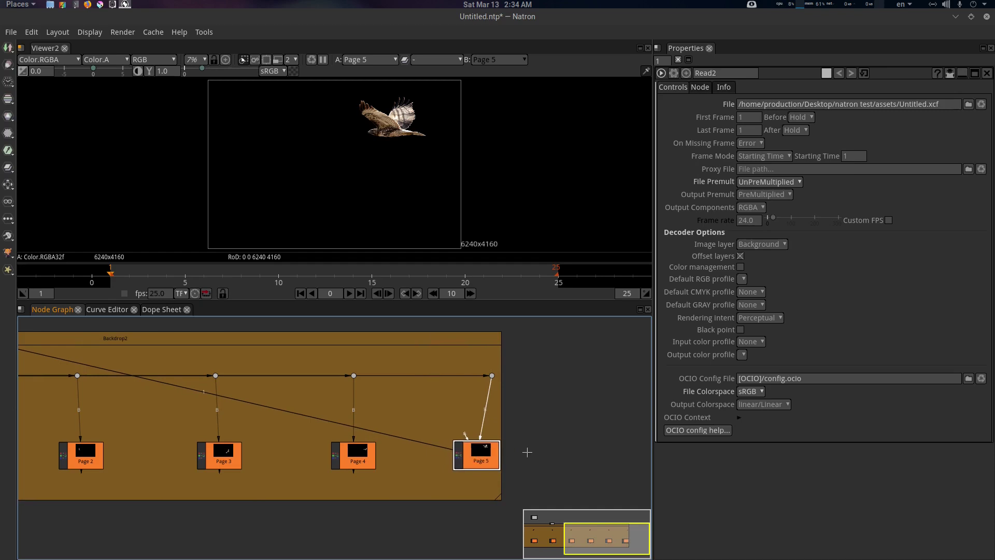
left_click(527, 452)
key("f")
left_click_drag(443, 365, 445, 395)
scroll(429, 356, "down", 1)
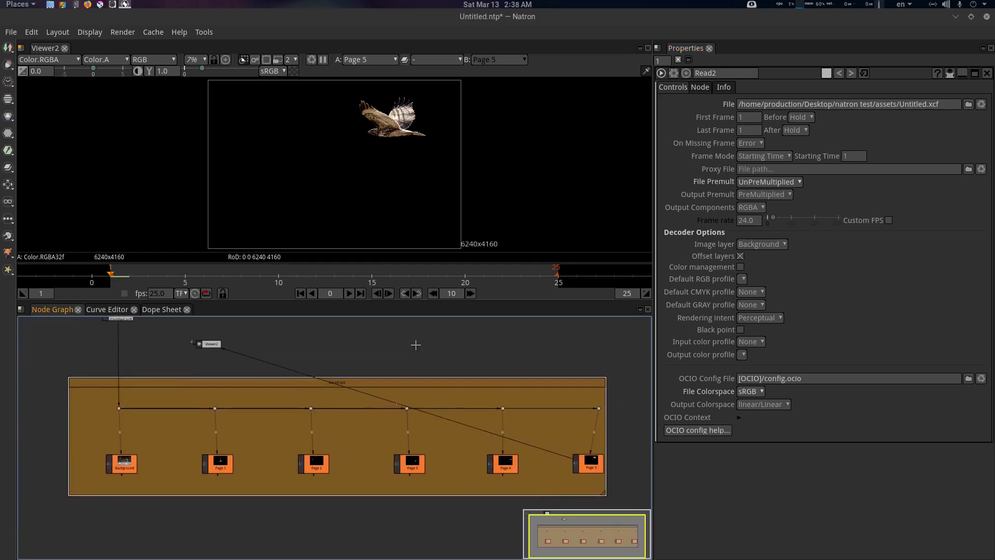
scroll(411, 356, "up", 2)
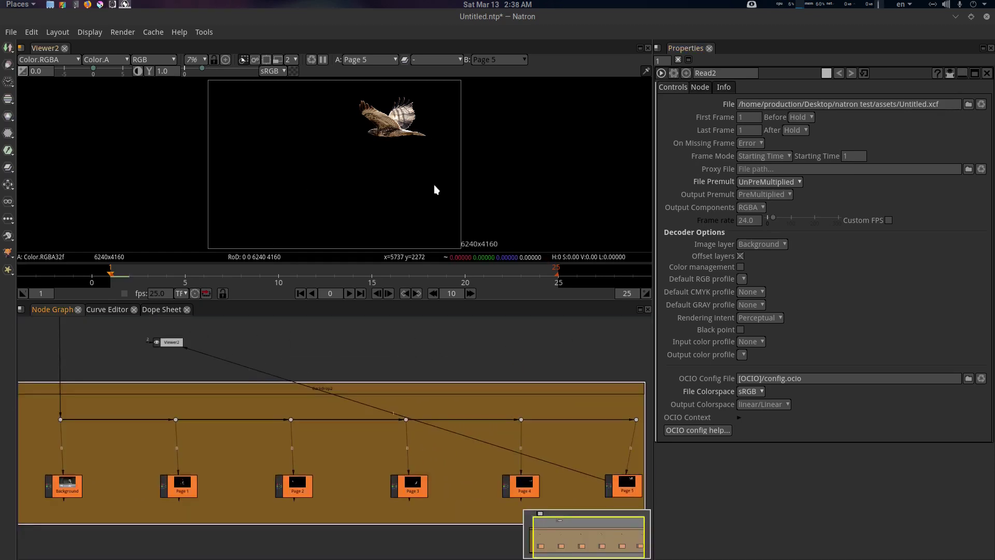
left_click_drag(378, 375, 384, 375)
scroll(377, 373, "down", 2)
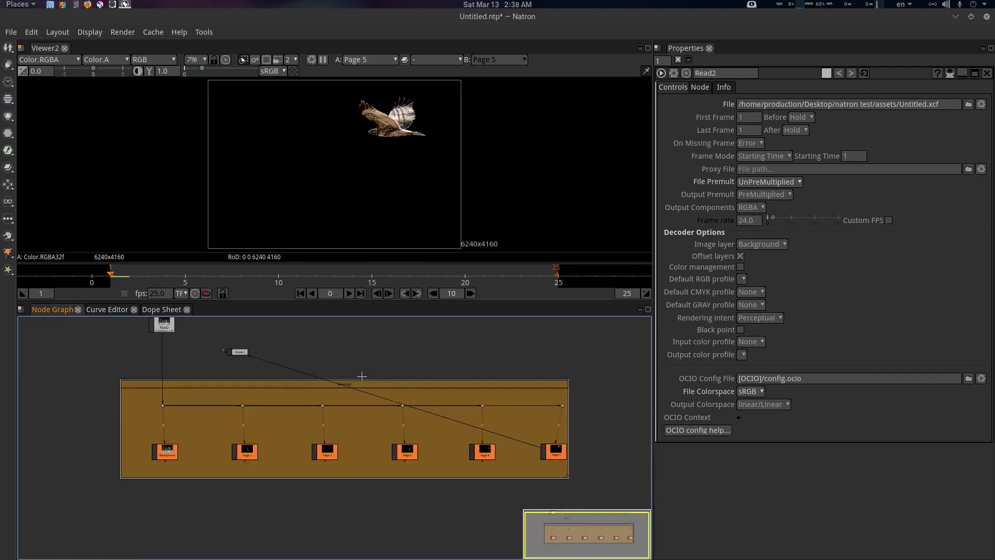
left_click_drag(321, 348, 218, 352)
scroll(262, 350, "up", 2)
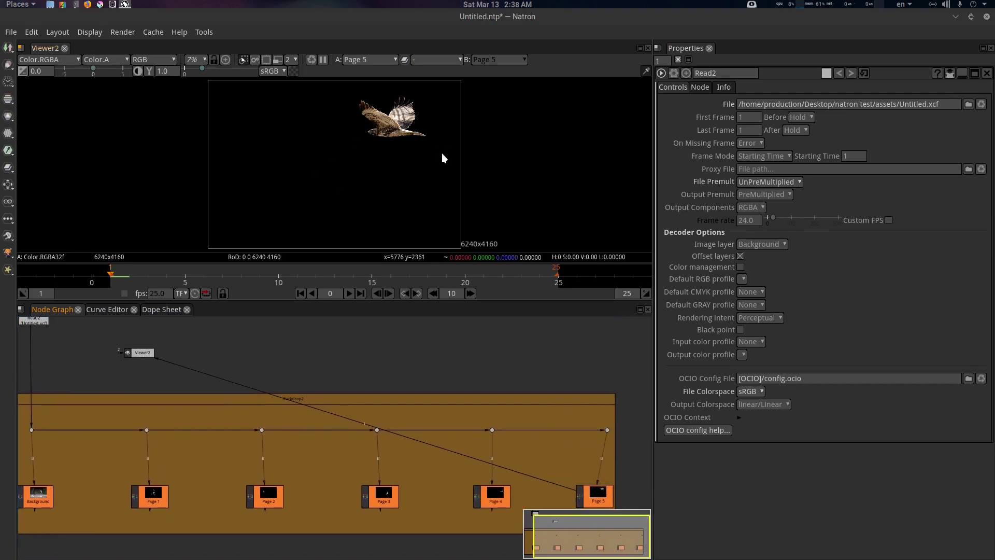
left_click_drag(321, 366, 369, 366)
scroll(430, 361, "down", 2)
scroll(387, 381, "up", 1)
scroll(411, 375, "down", 1)
left_click_drag(459, 375, 445, 378)
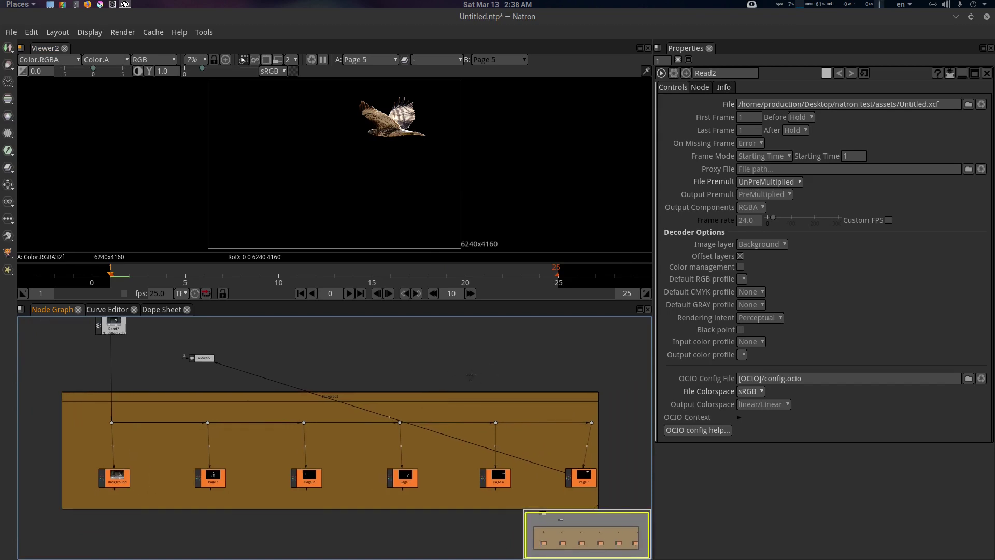